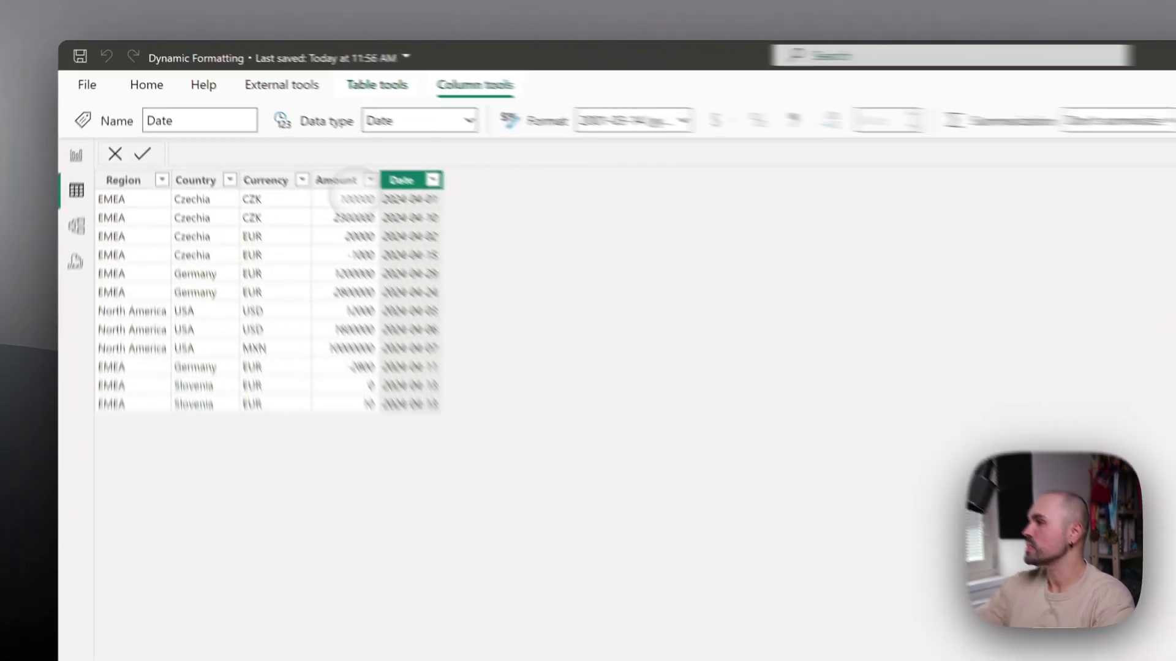
- Check the 1200000 Amount value, then select the report table comparing Amount with the Sales Amt measures
click(259, 128)
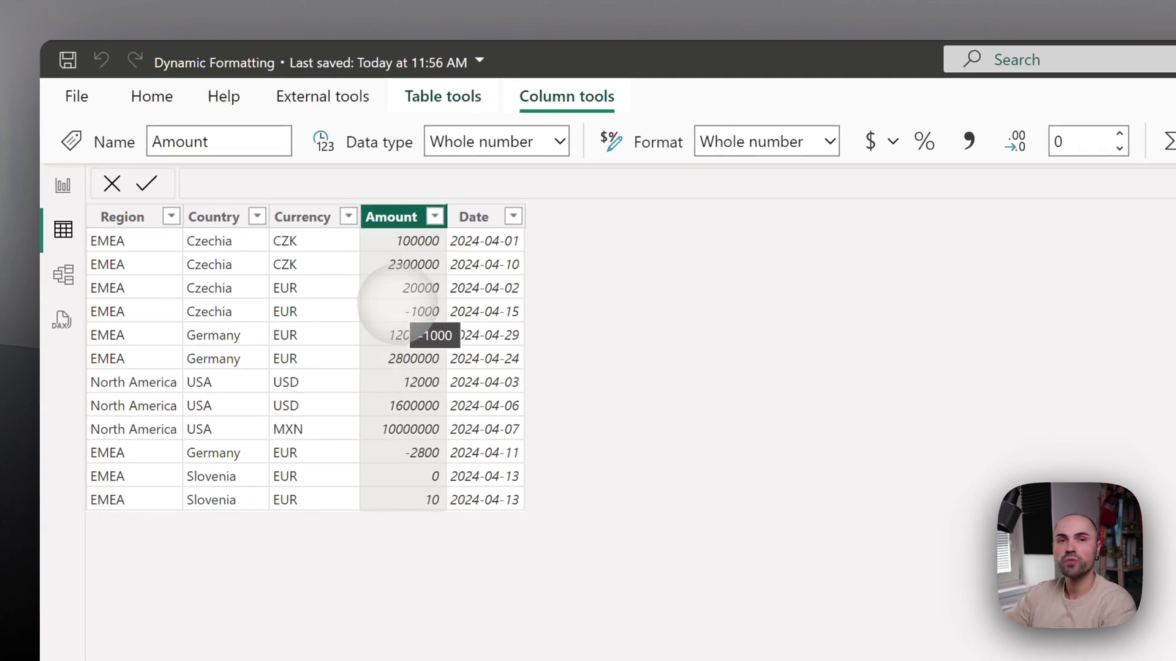
click(401, 334)
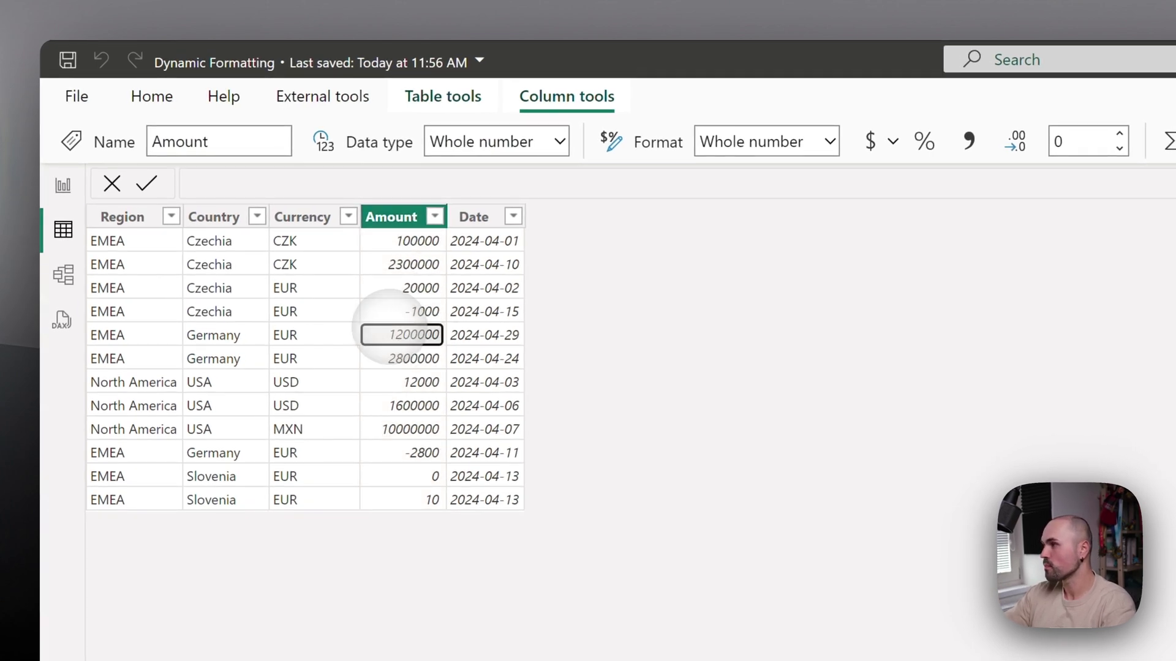
click(63, 185)
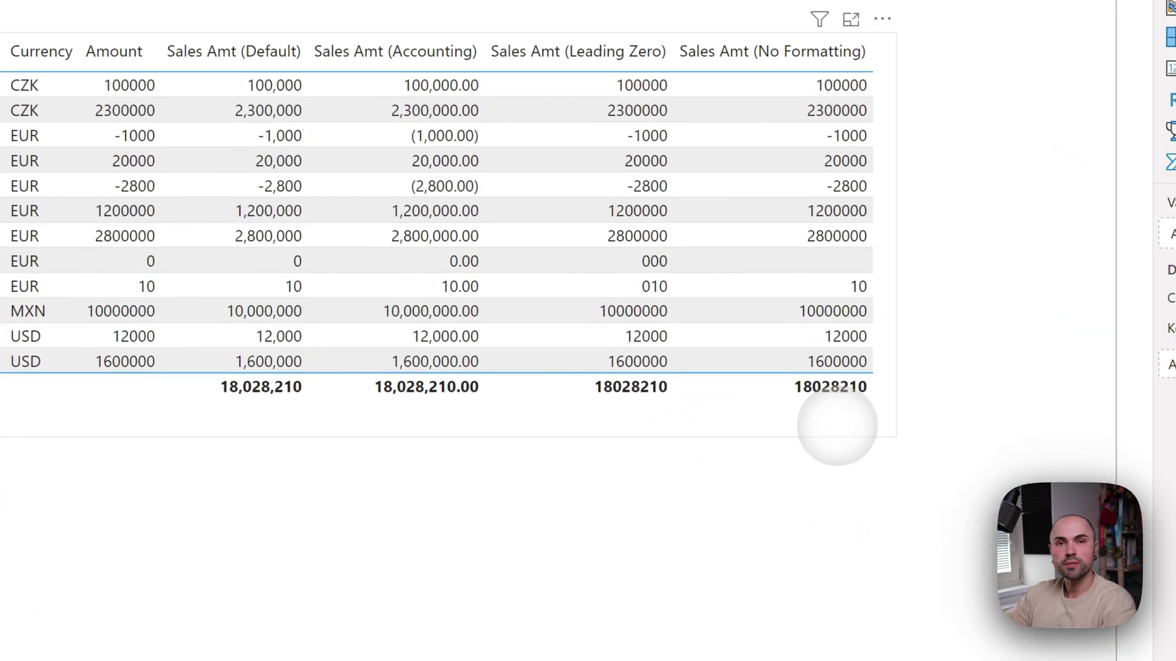
click(826, 415)
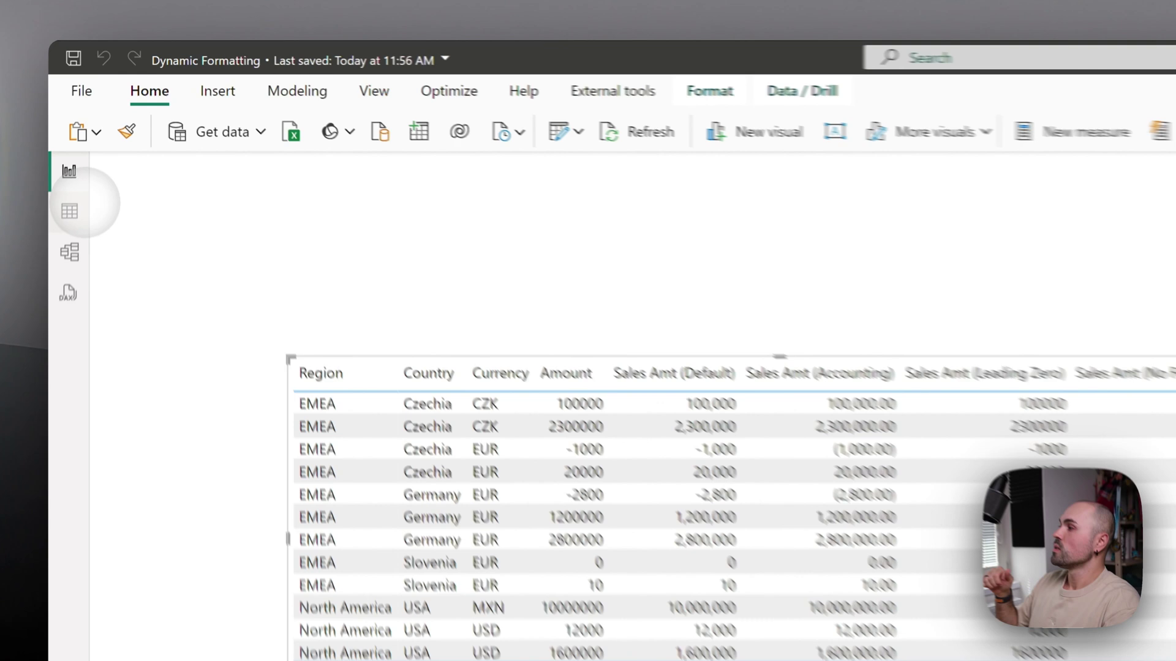
- Show the 4-row Dynamic Formatting table in Table view and inspect its Type and Format columns
click(73, 210)
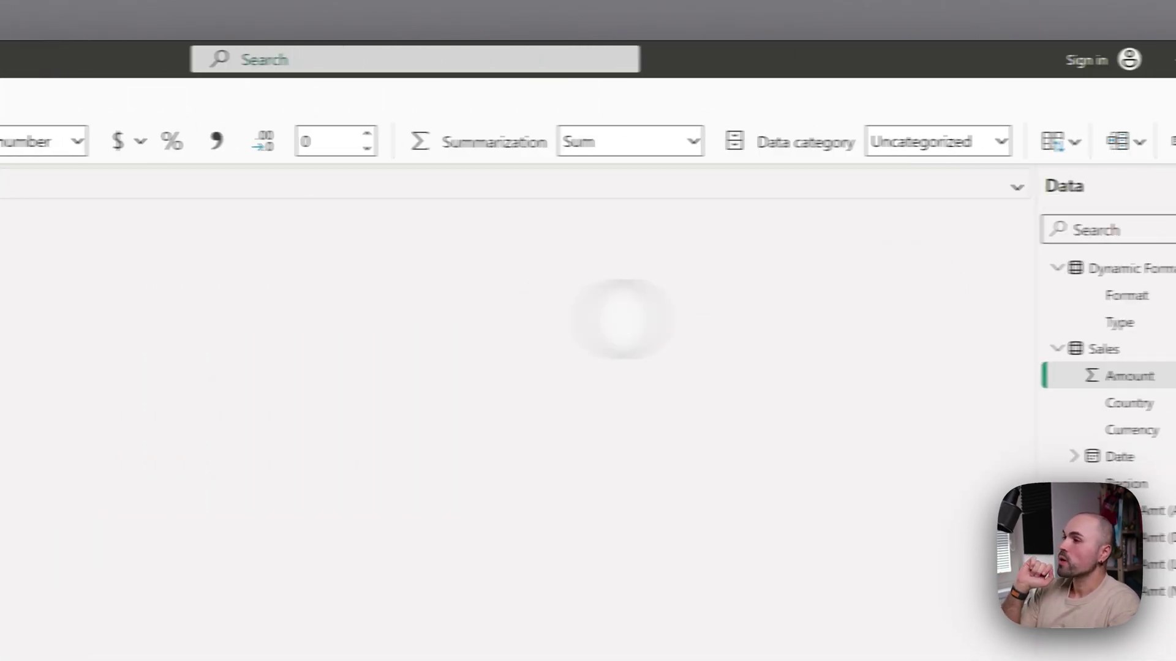
click(1144, 269)
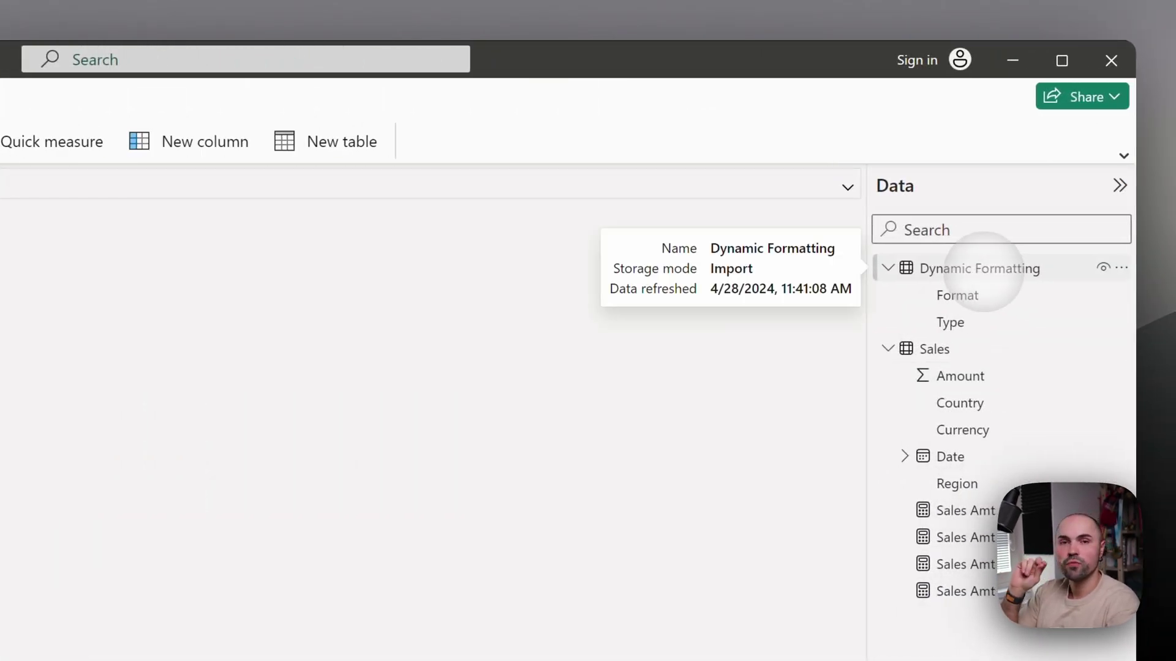
click(123, 220)
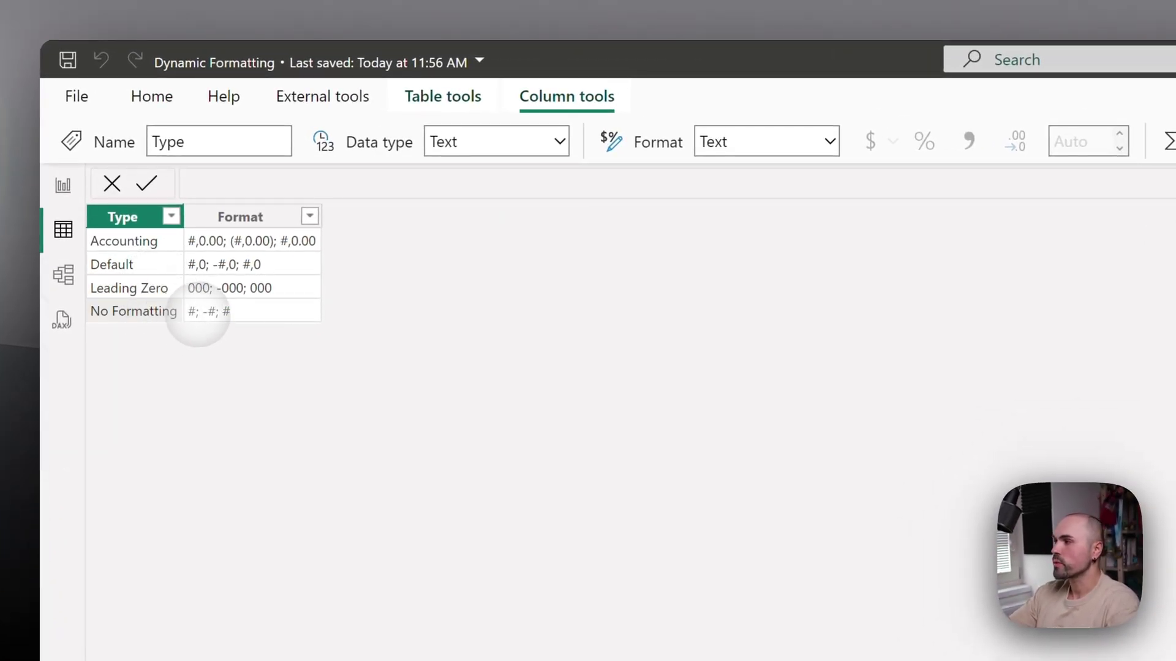
click(208, 312)
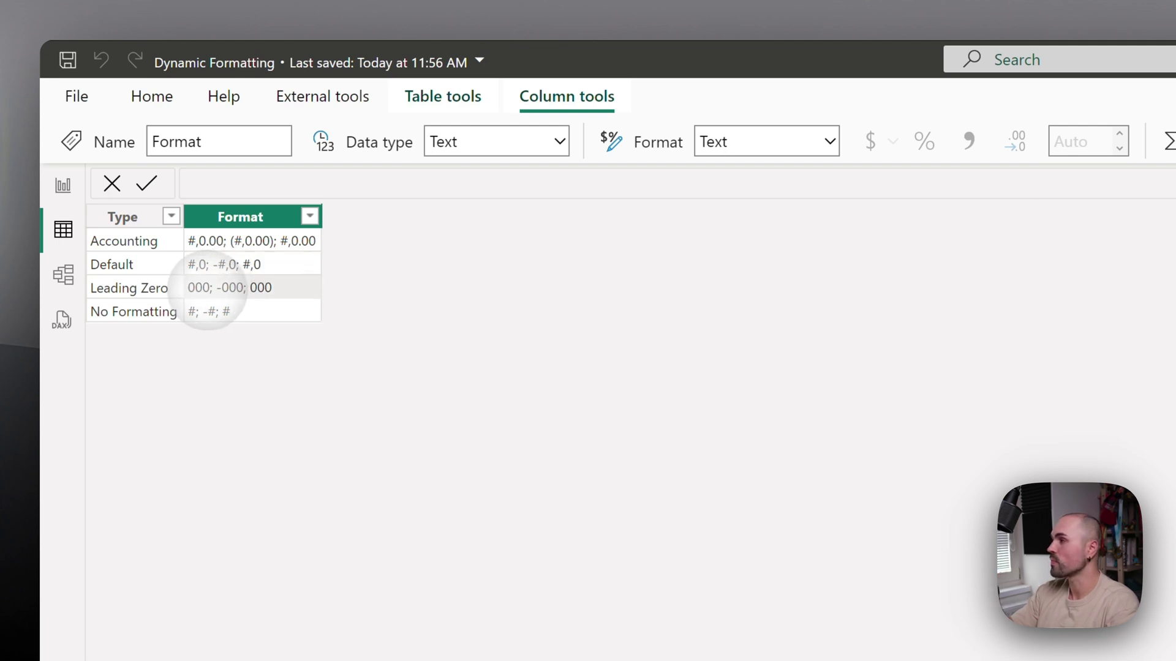
click(147, 264)
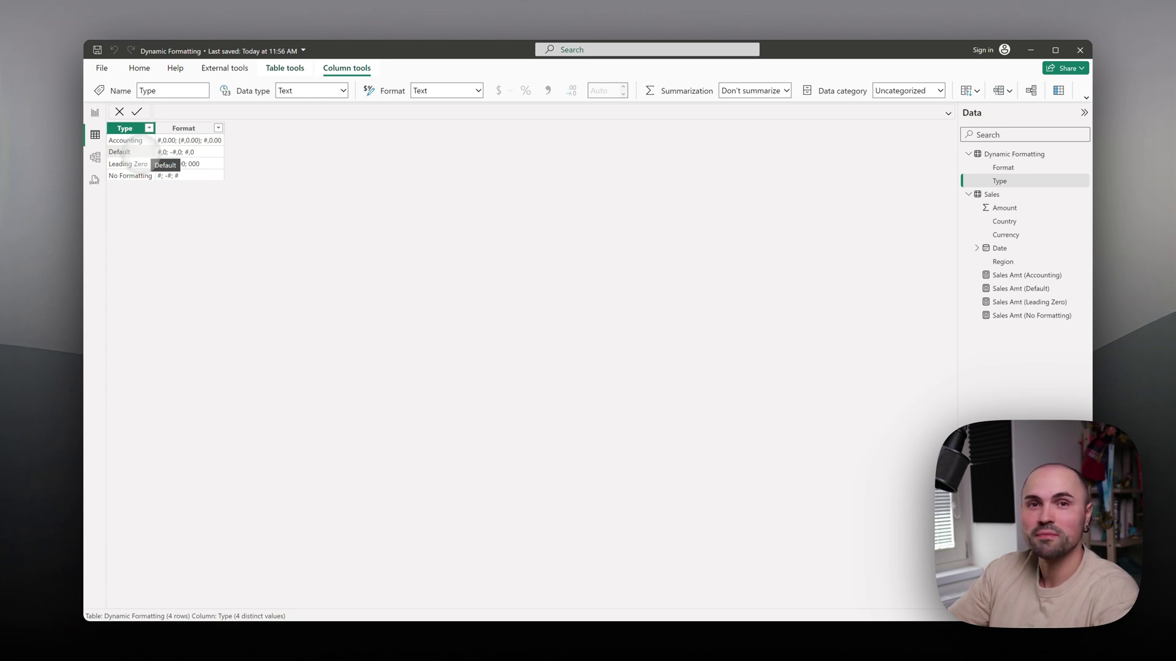
- Select Sales Amt (Accounting), keep its Dynamic format type, and show its Format expression in the formula bar
click(95, 112)
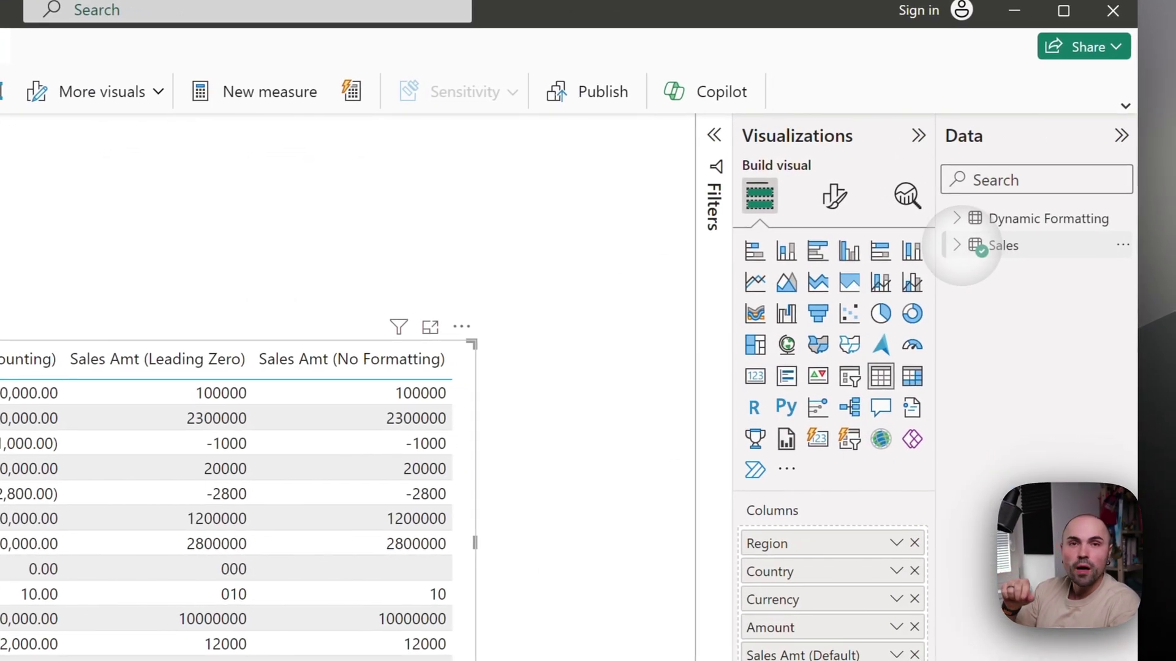
click(955, 245)
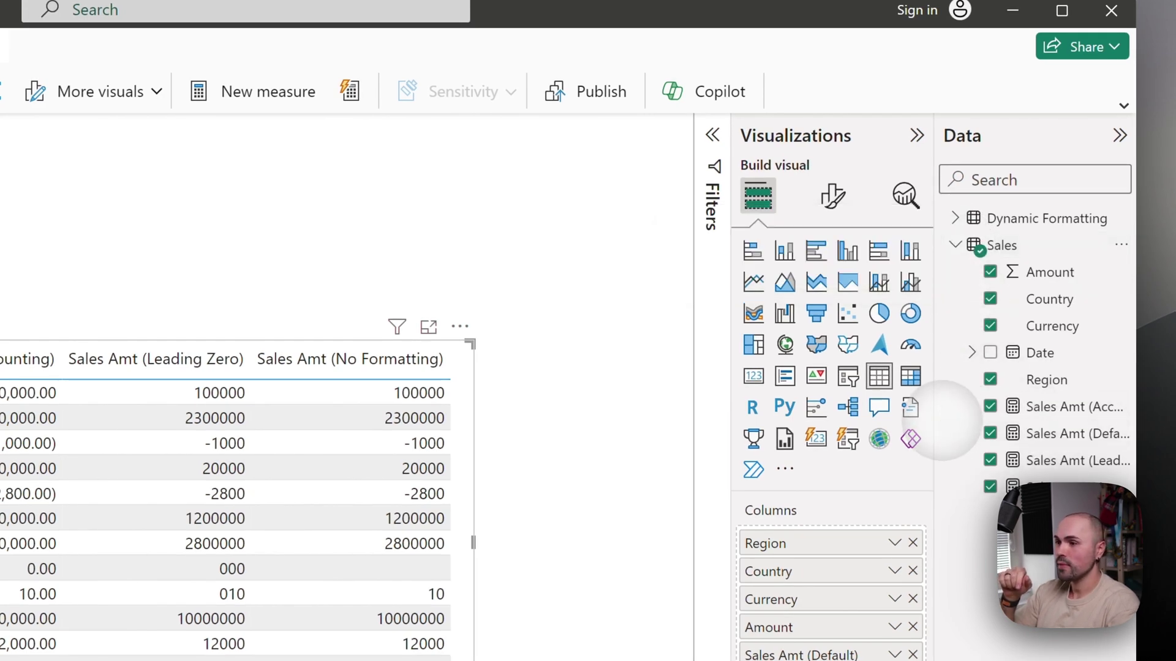
drag(928, 423, 824, 422)
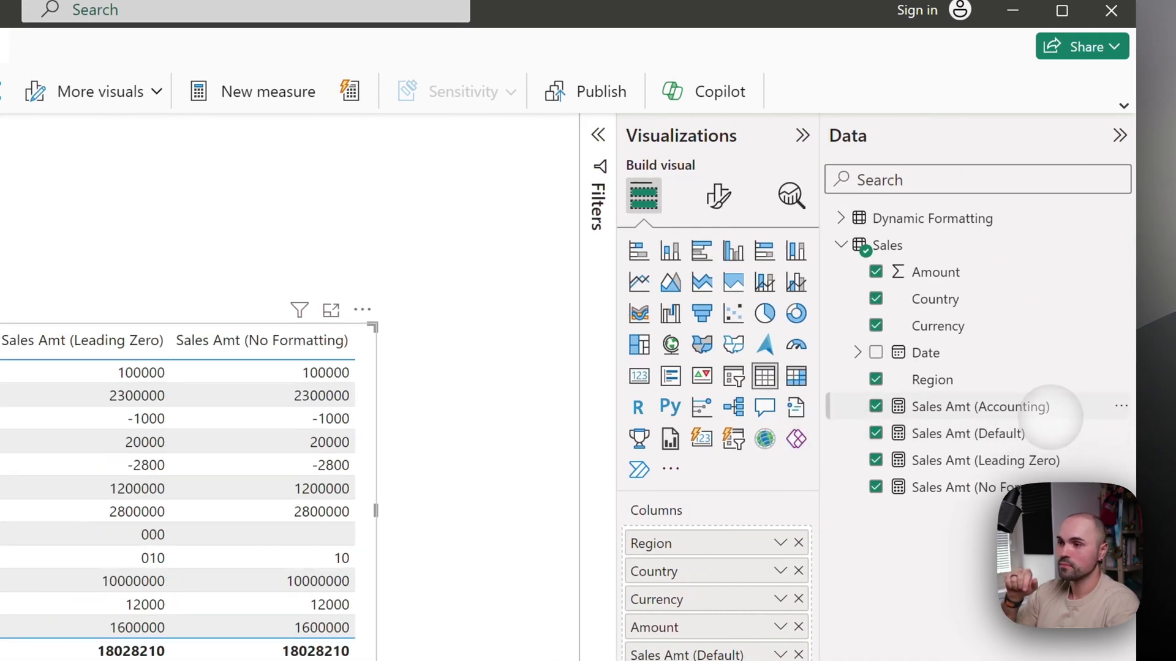
click(1053, 404)
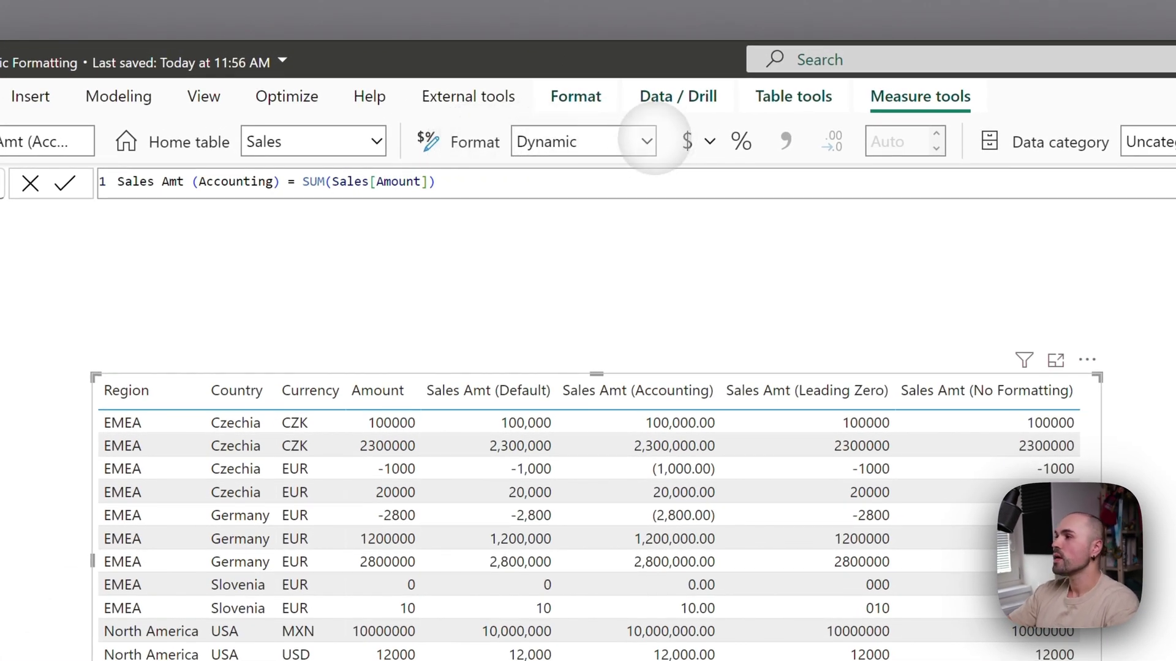
click(646, 142)
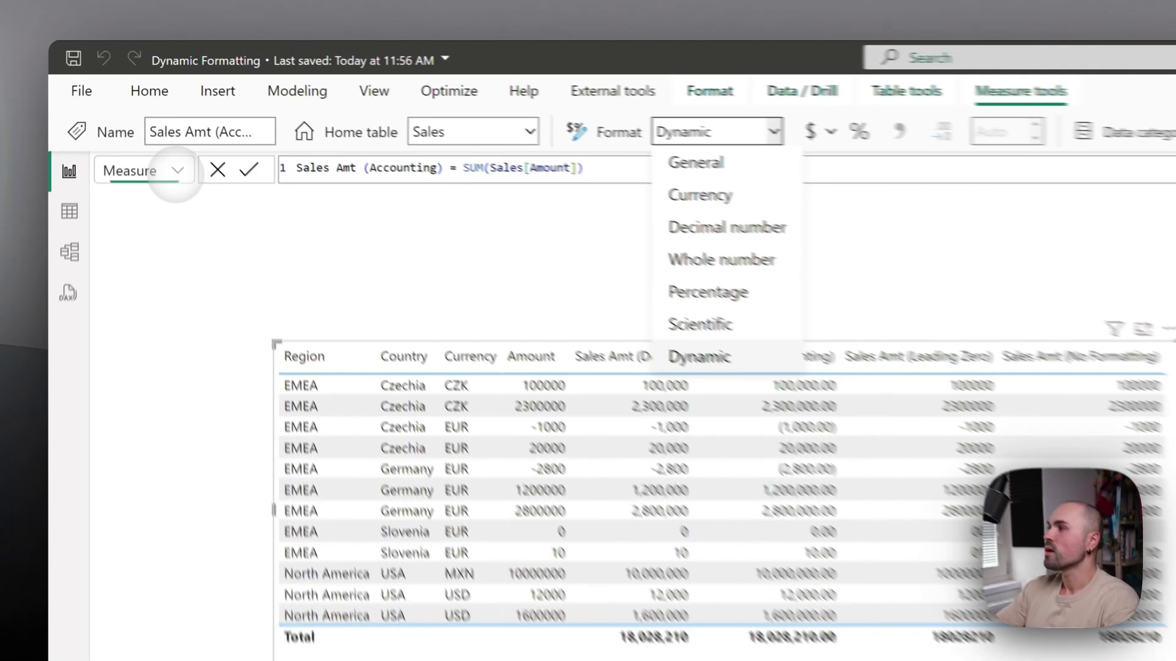
click(153, 112)
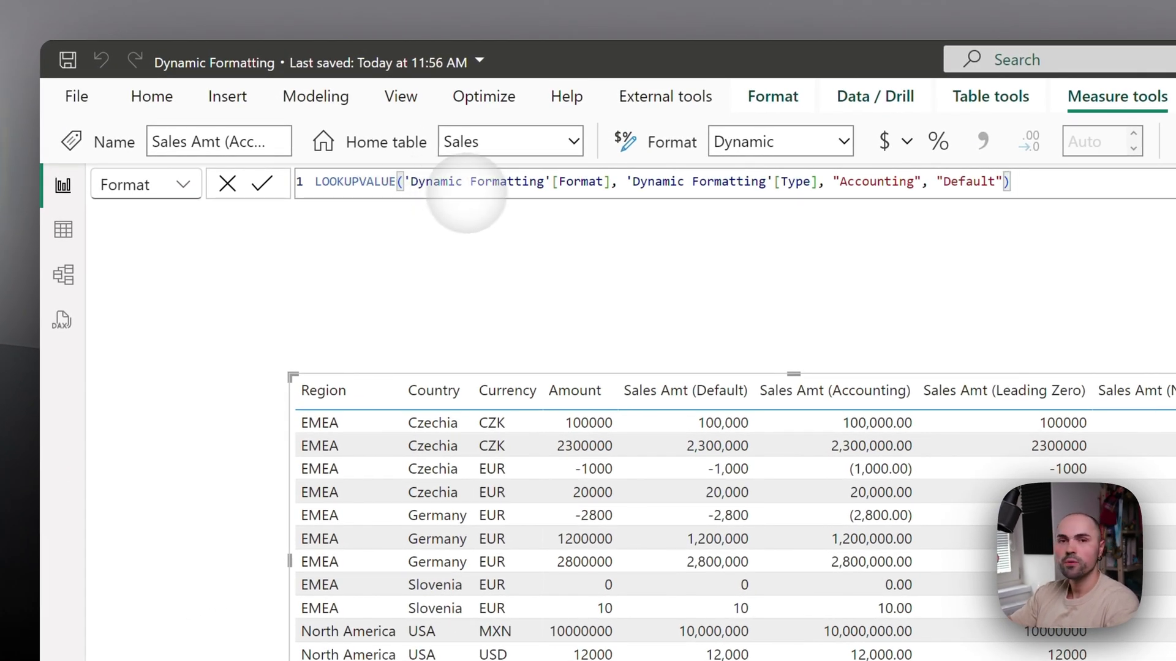
- Highlight the Dynamic Formatting table and Format column references in the LOOKUPVALUE expression
click(440, 181)
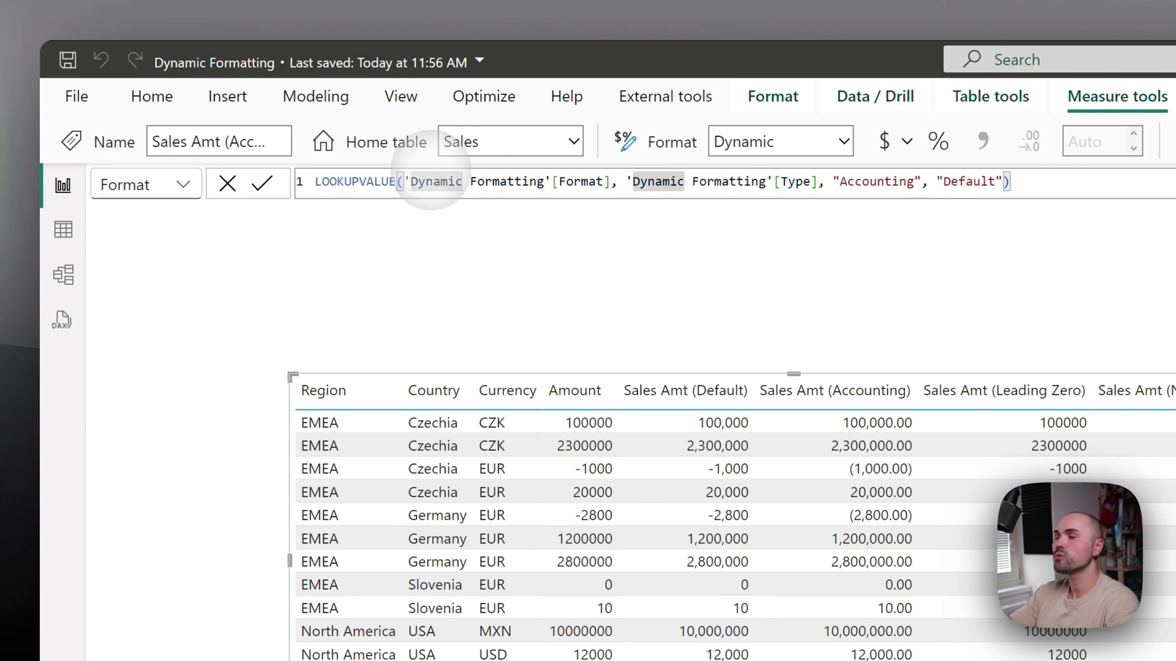
click(455, 181)
mouse_move(403, 181)
mouse_down()
mouse_move(610, 182)
mouse_move(410, 181)
mouse_up()
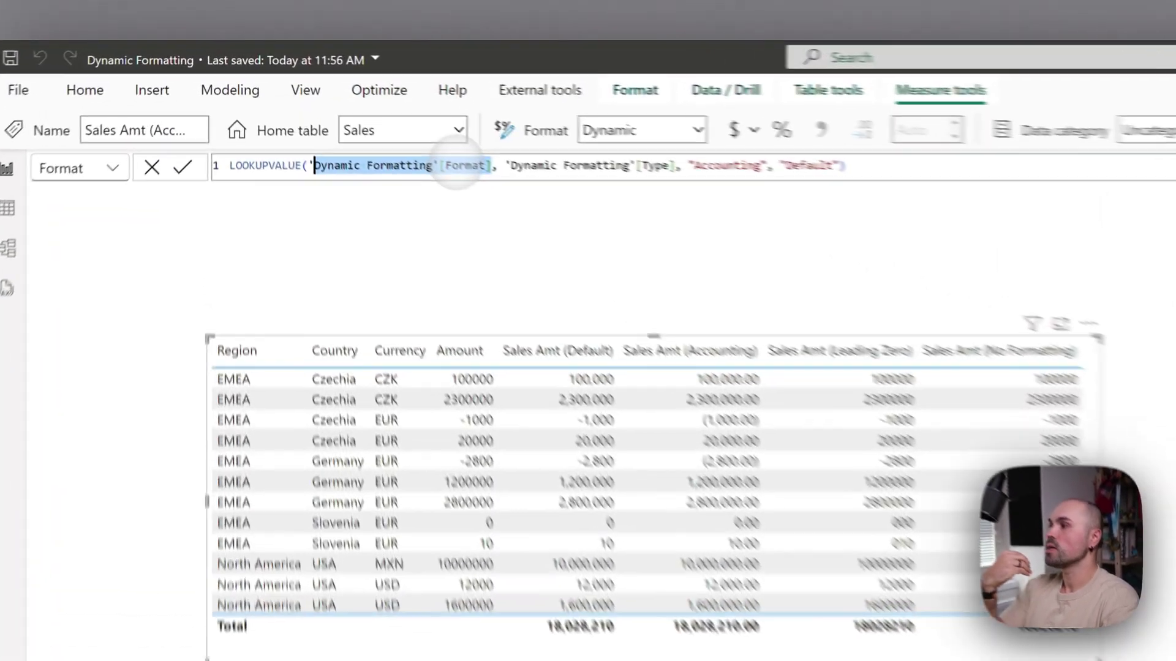
double_click(350, 111)
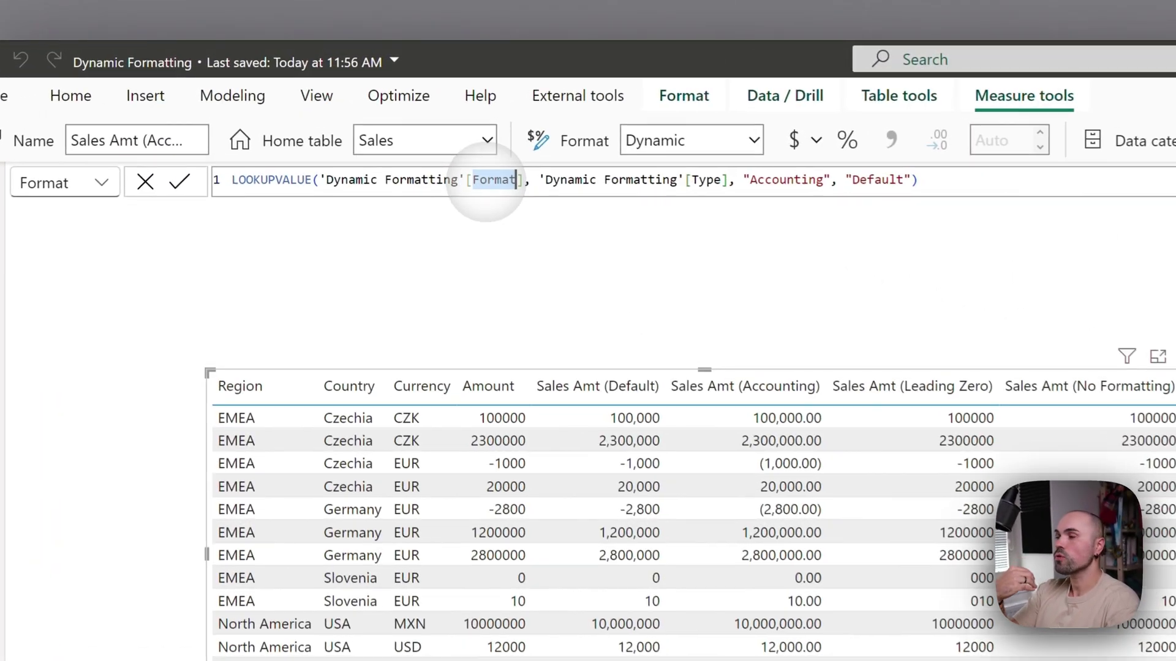
double_click(370, 180)
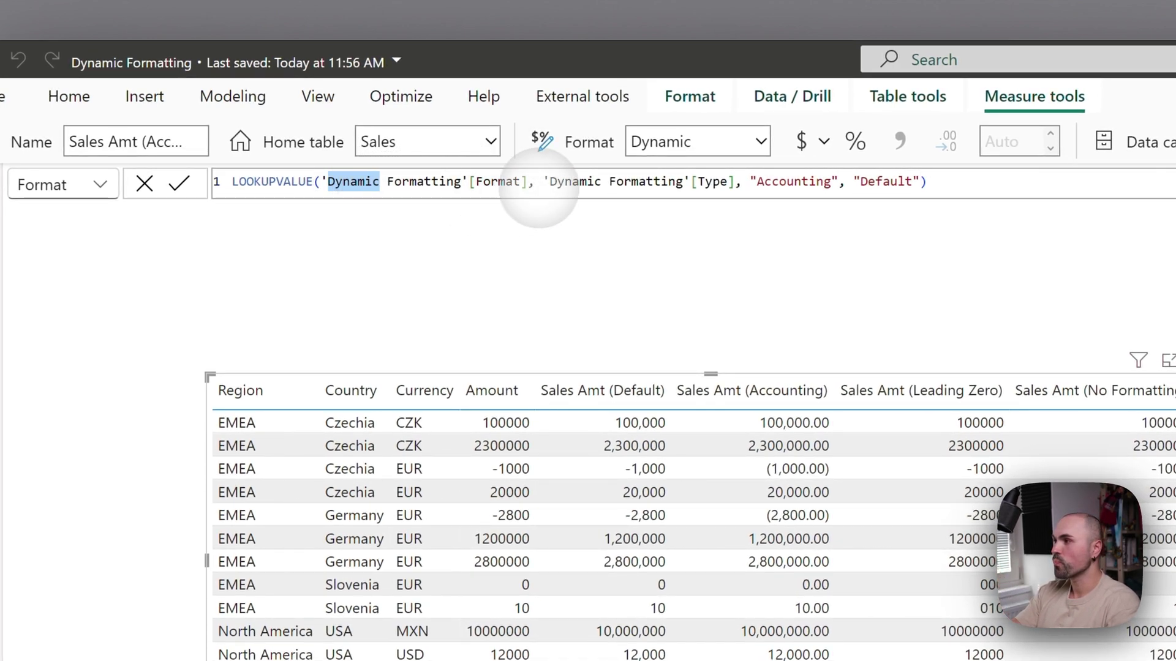
- Trace the Type column, 'Accounting' lookup value and Default fallback, then view the Dynamic Formatting rows
drag(542, 181, 727, 181)
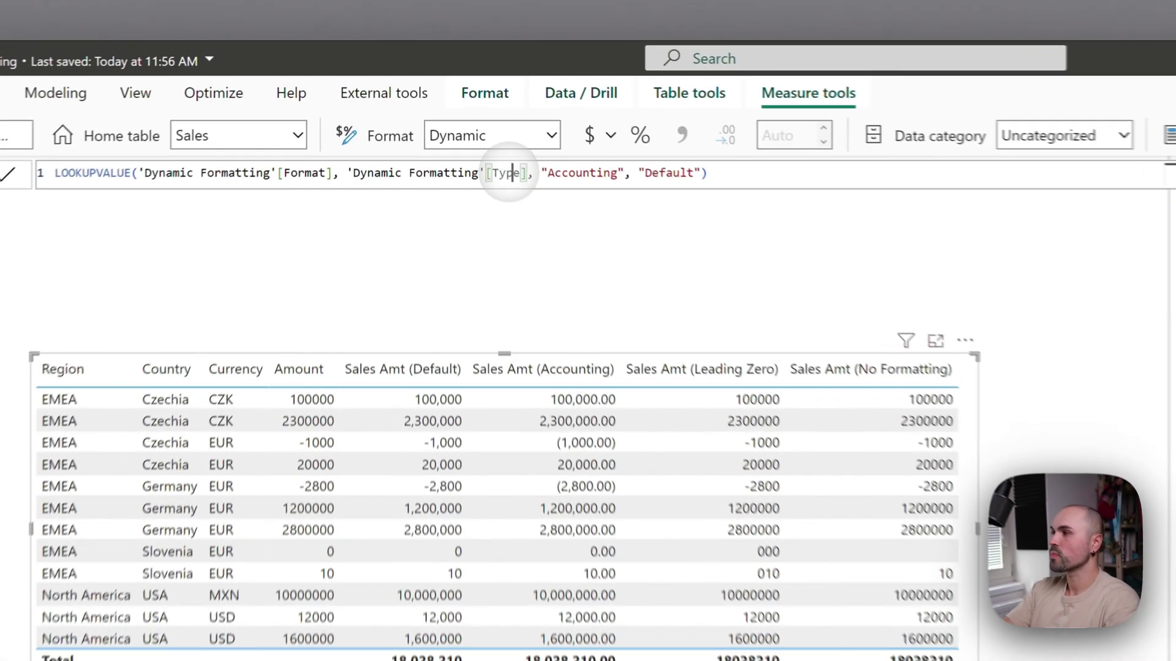
double_click(461, 110)
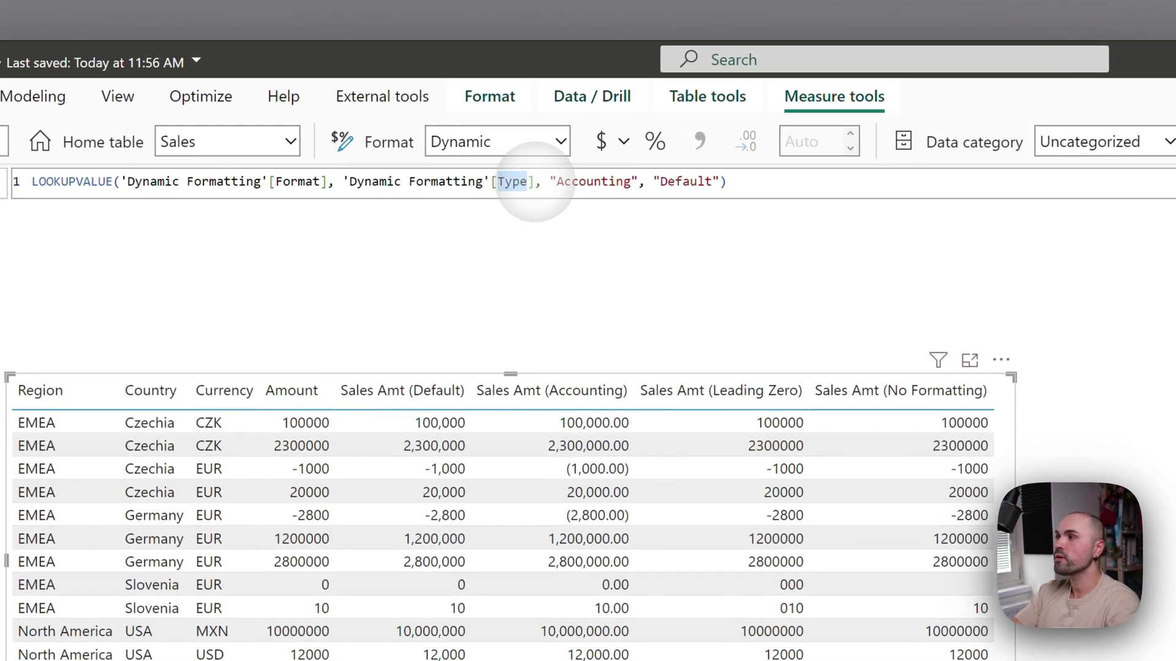
drag(550, 182, 637, 185)
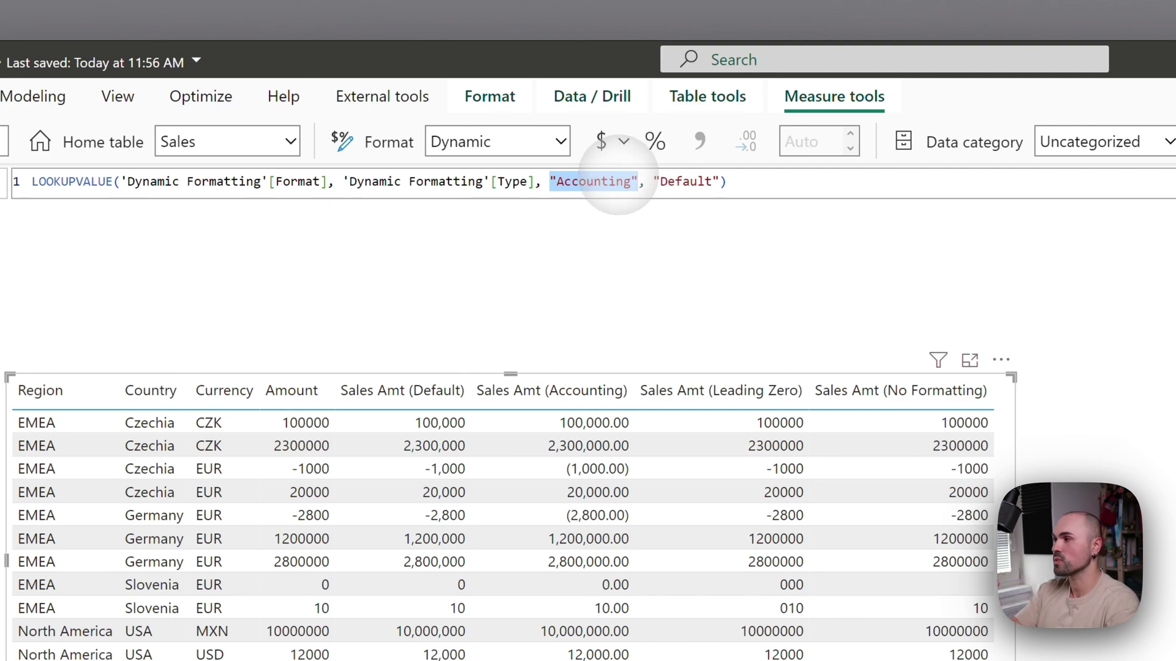
double_click(614, 182)
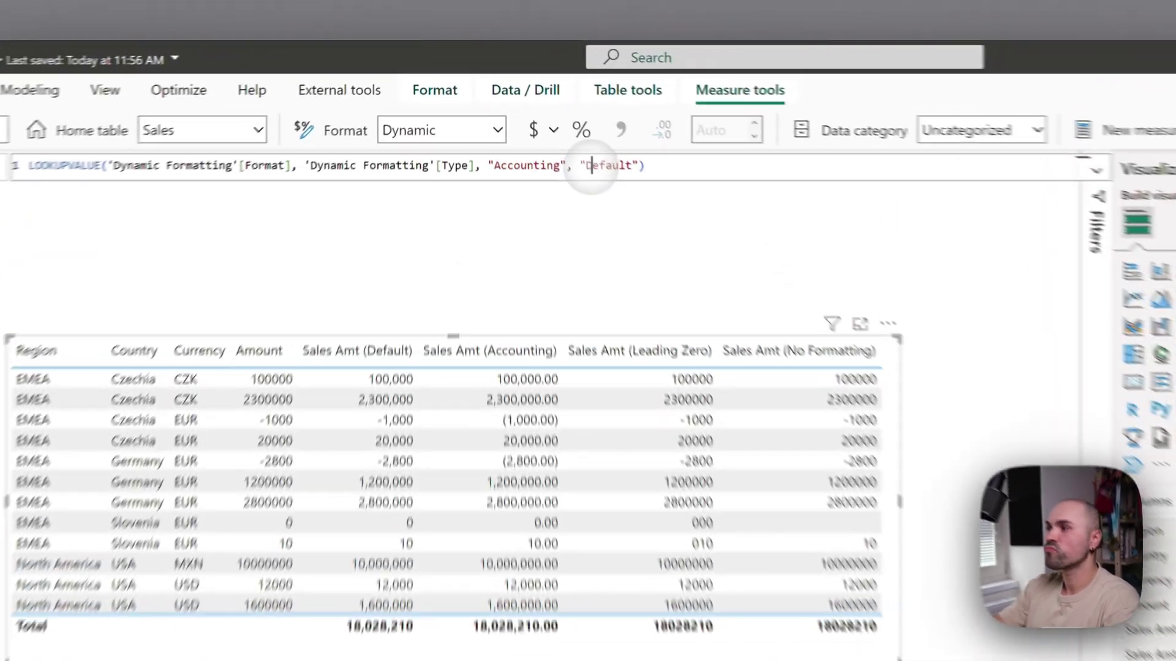
double_click(551, 111)
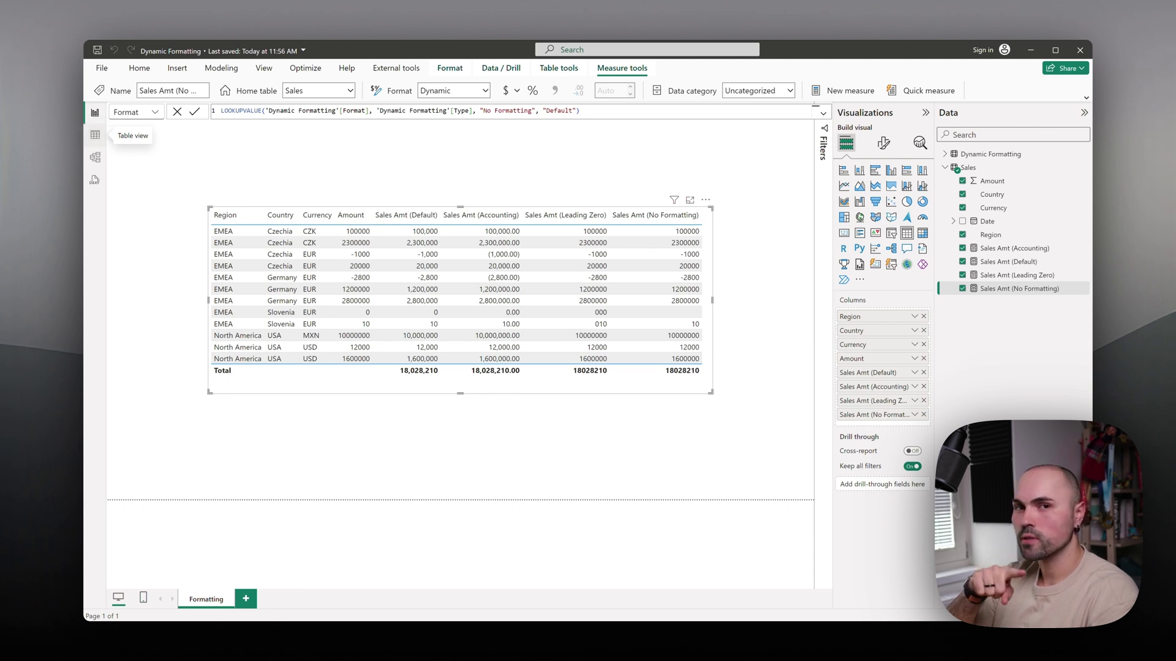
click(95, 134)
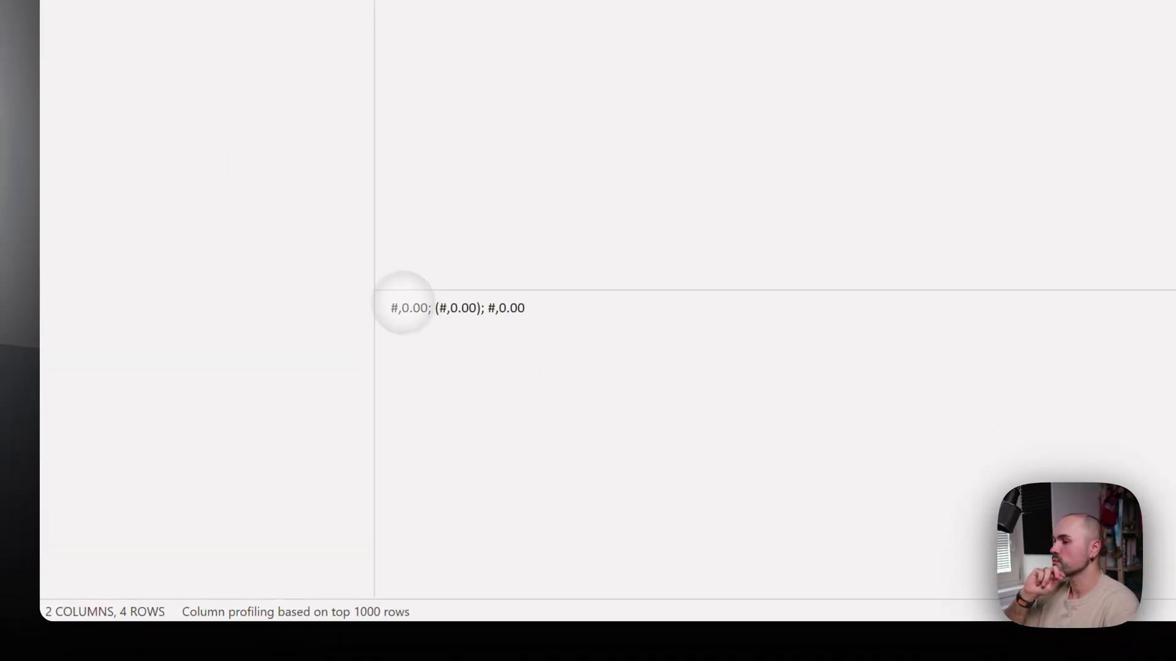
drag(392, 308, 429, 308)
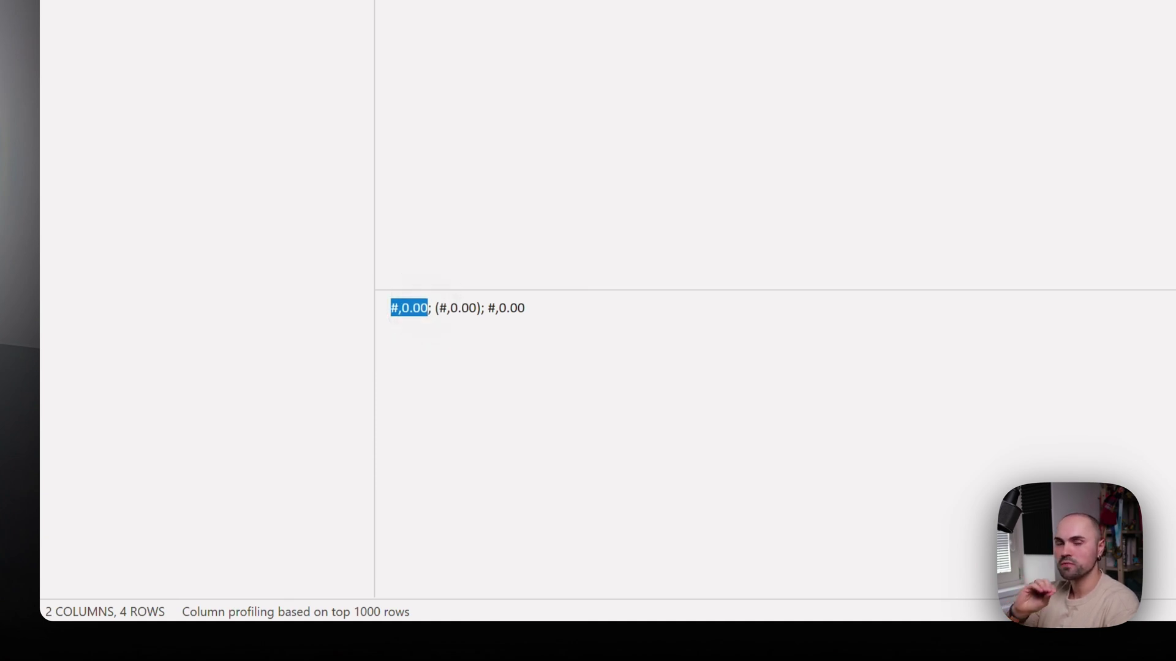
click(349, 325)
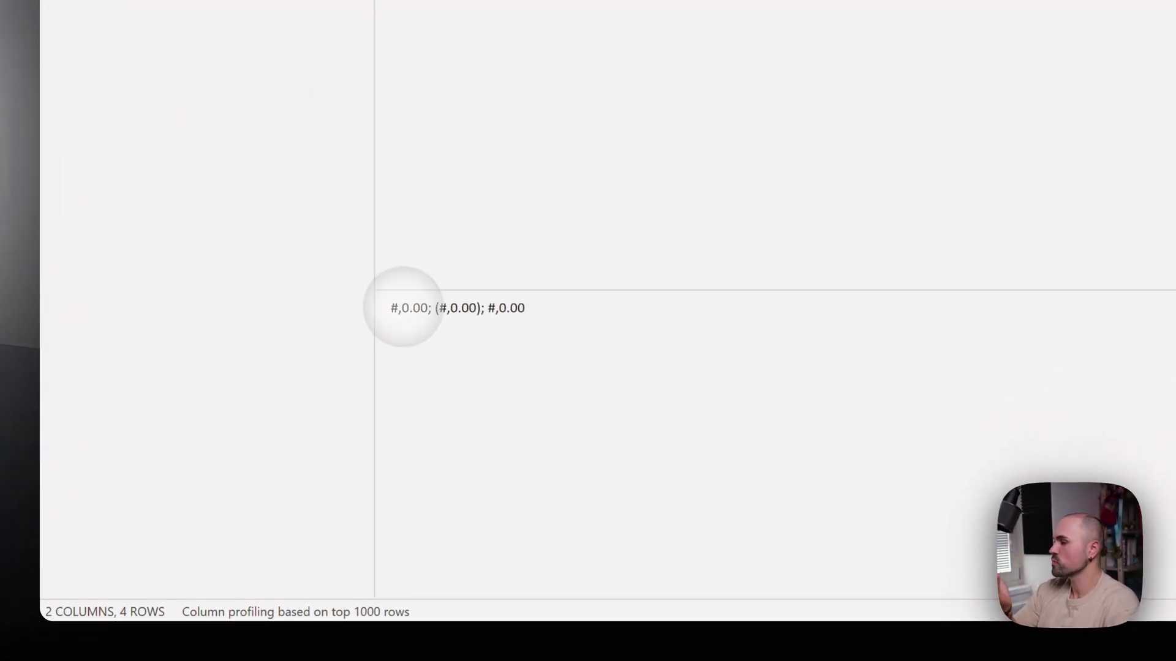
drag(409, 309, 413, 309)
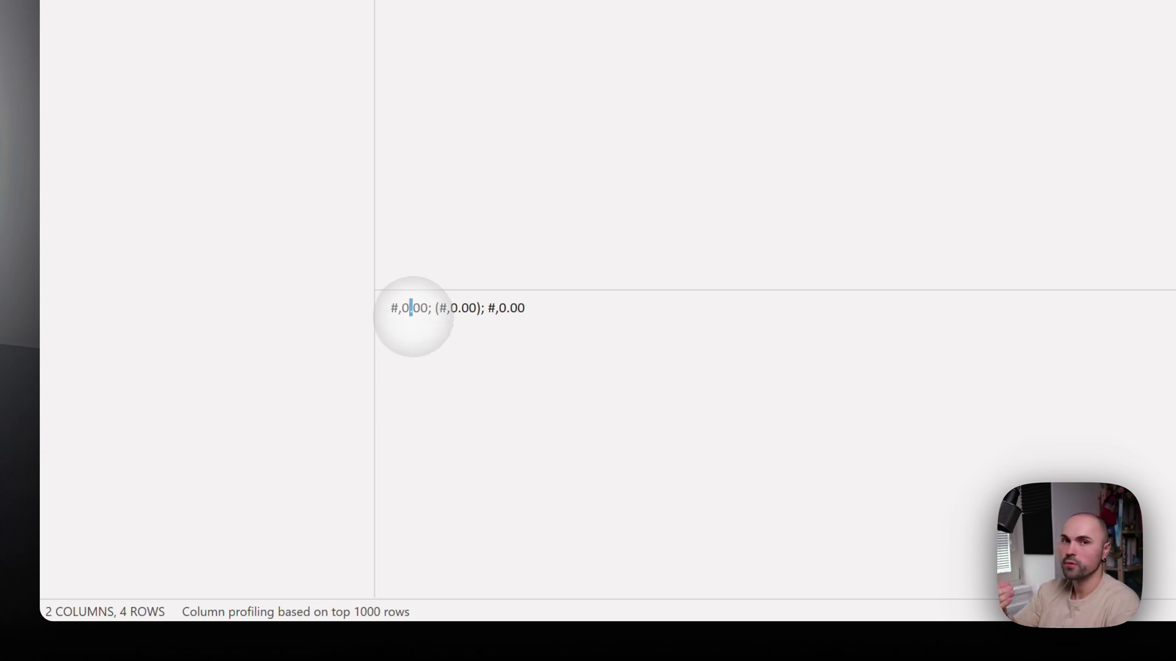
drag(412, 307, 425, 307)
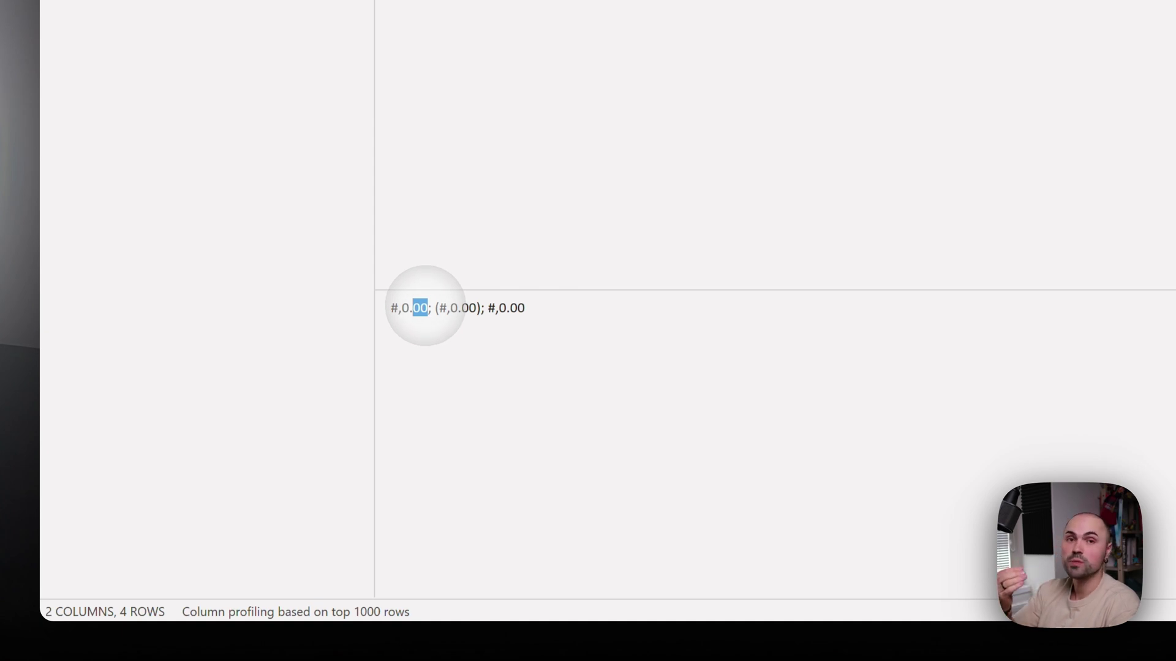
click(428, 307)
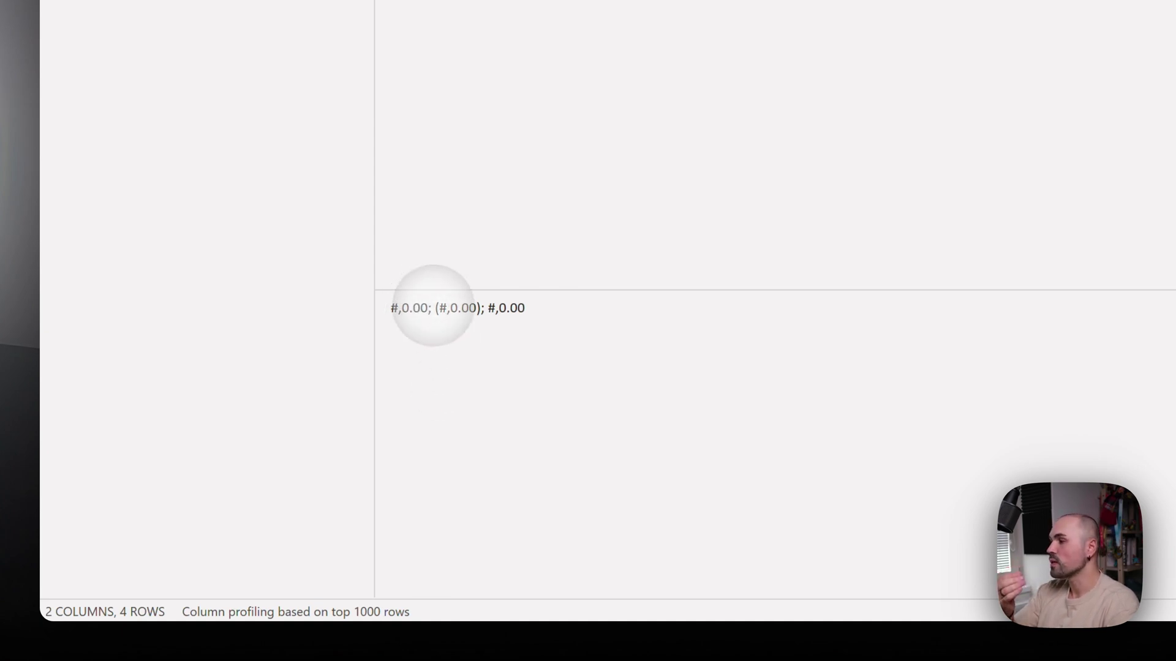
drag(434, 307, 480, 306)
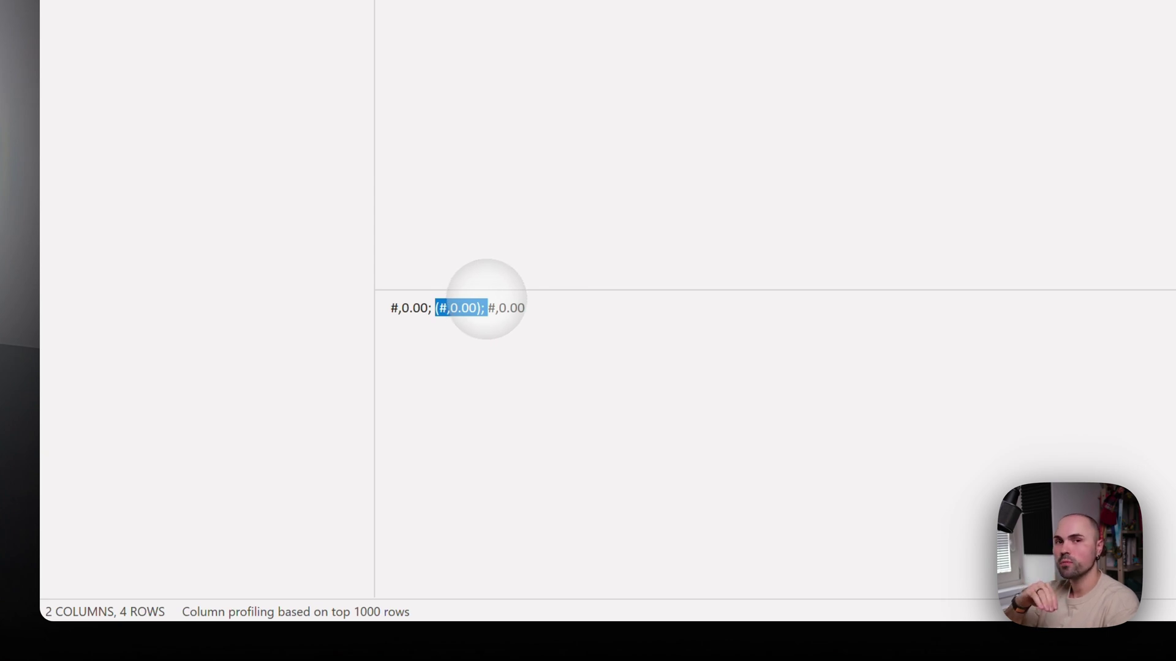
click(443, 306)
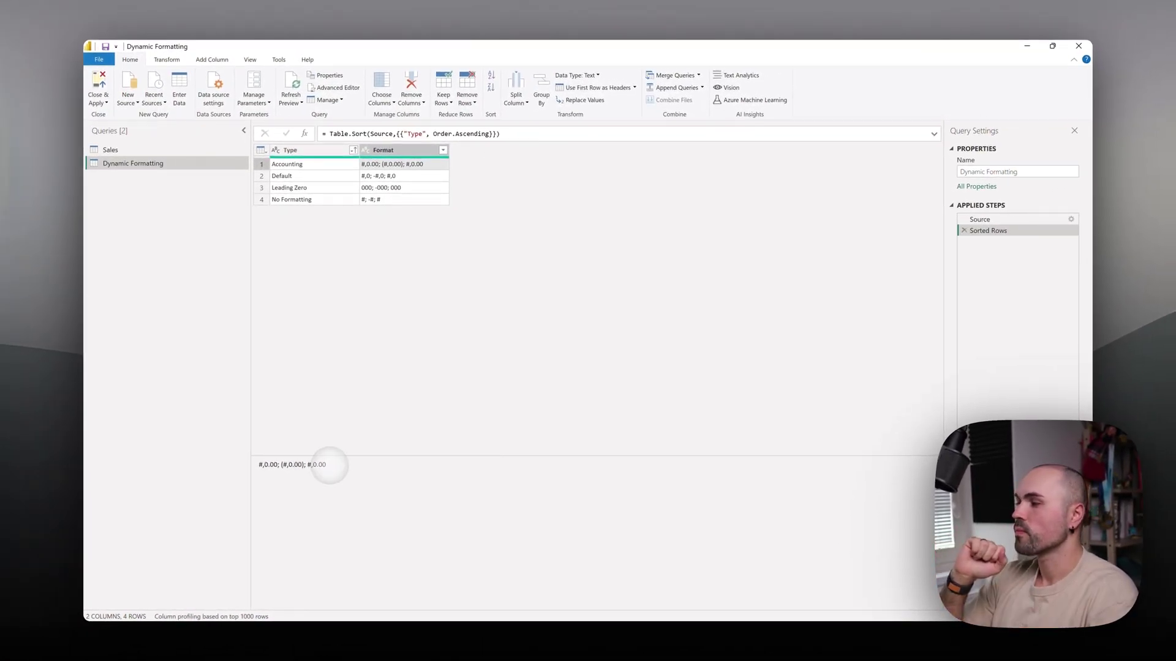
click(356, 470)
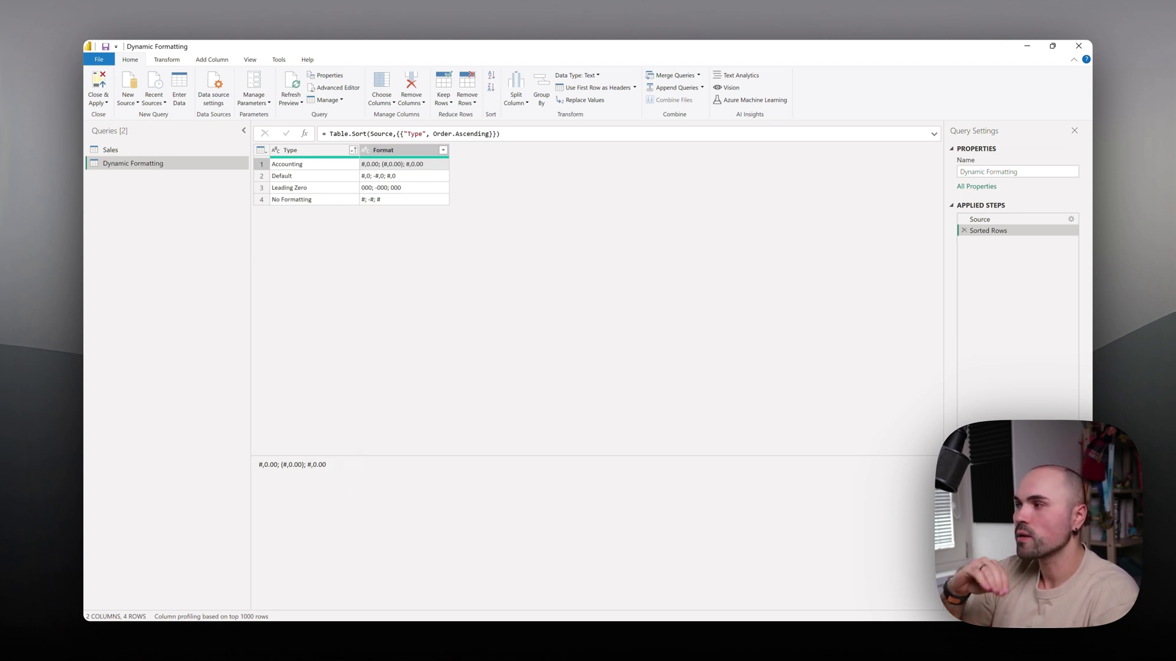
click(355, 470)
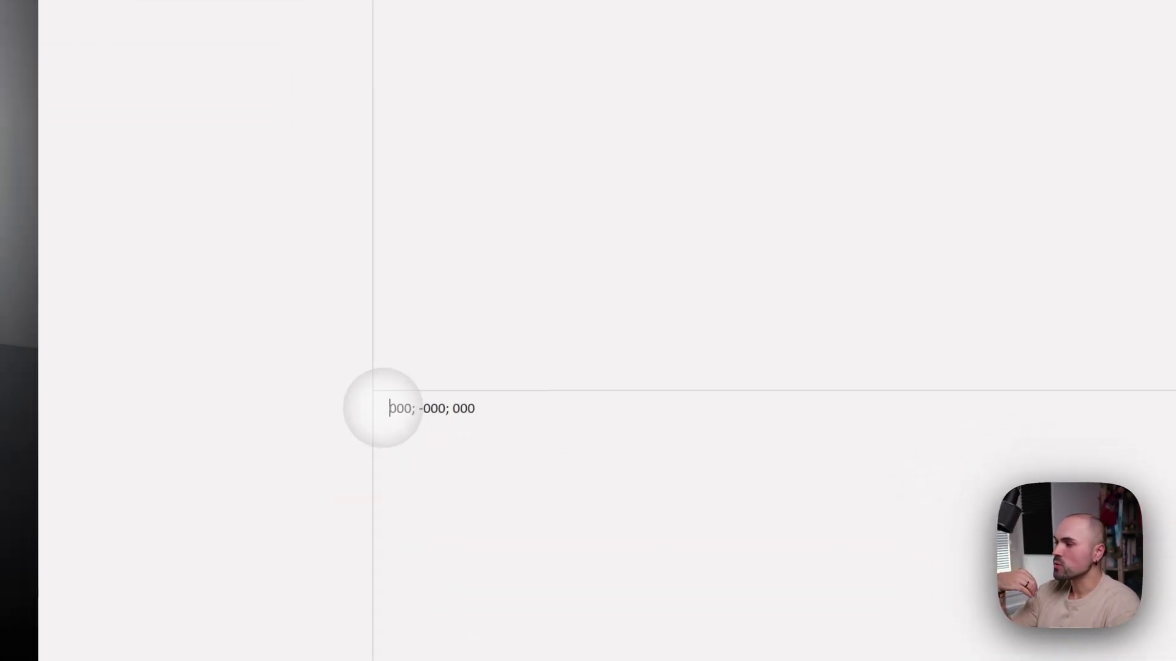
- Inspect the Leading Zero format's 000 and -000 sections and the No Formatting format string
click(397, 403)
double_click(397, 403)
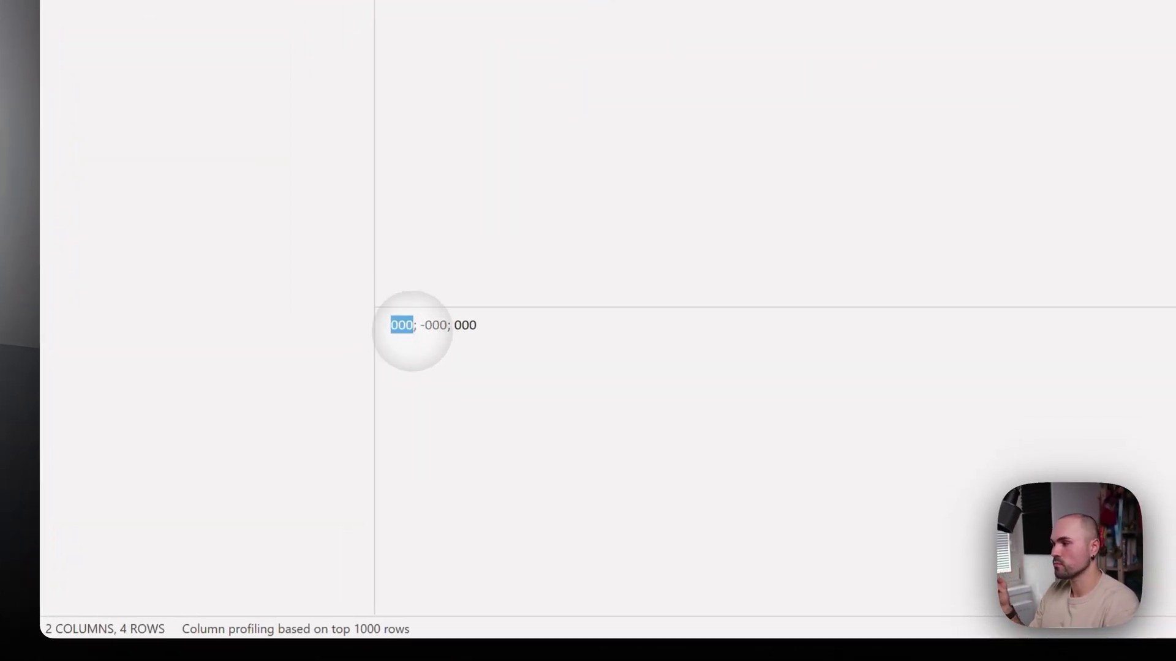
double_click(428, 326)
click(399, 324)
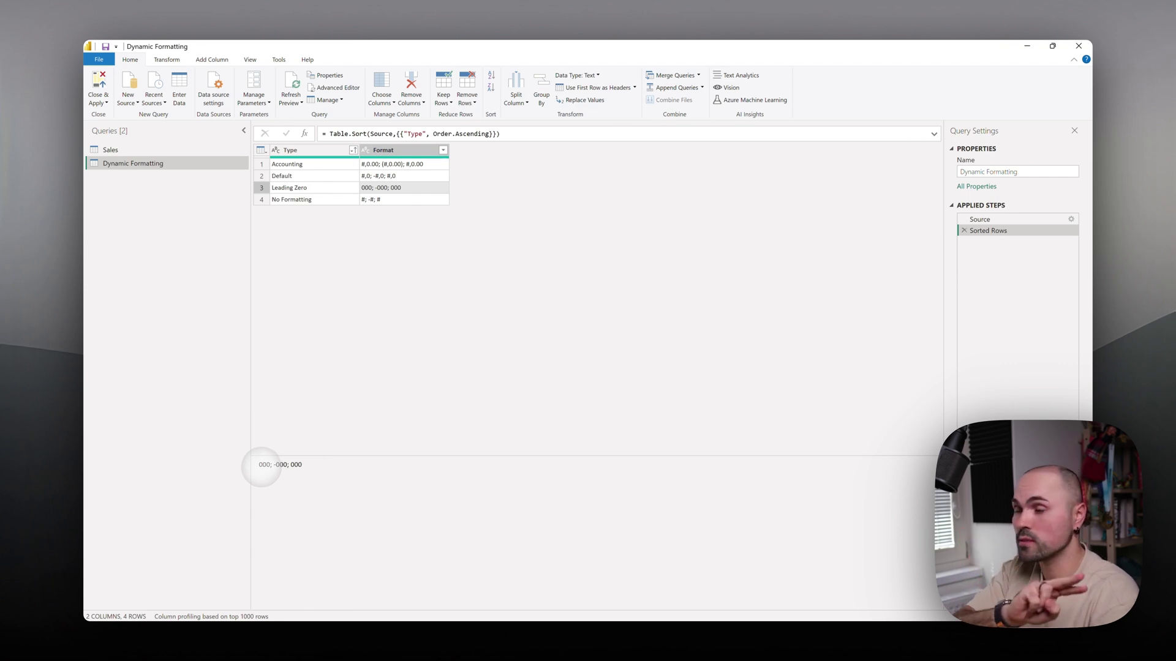
click(392, 199)
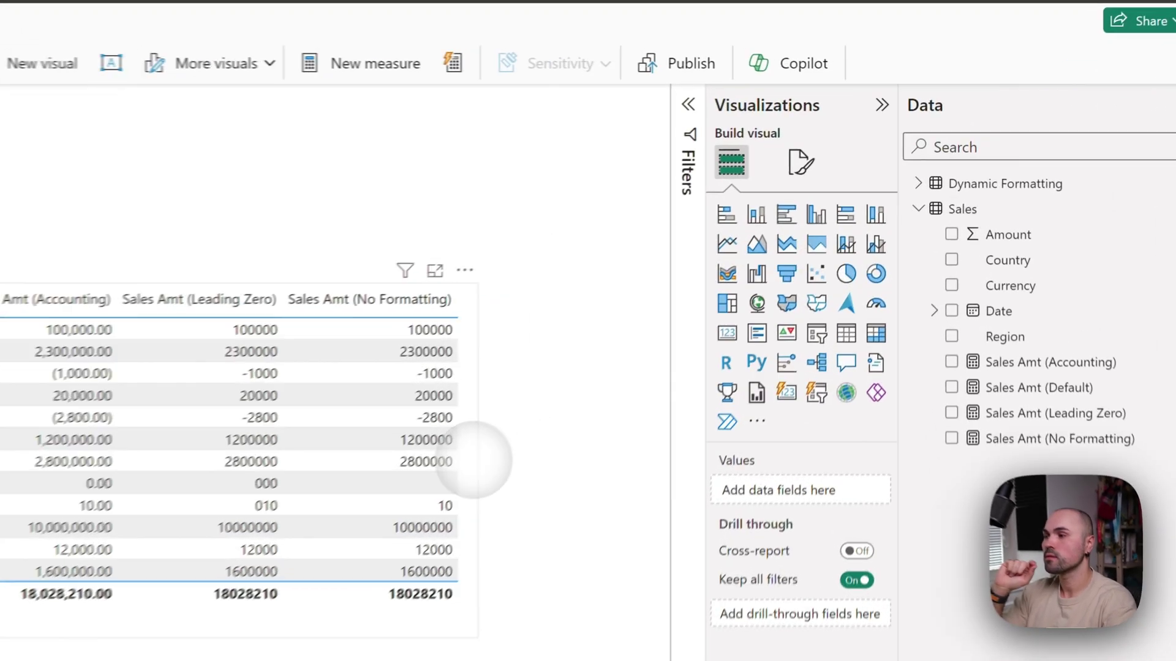
- Point the table visual's Specific column settings at the Sales Amt (Default) series
click(473, 460)
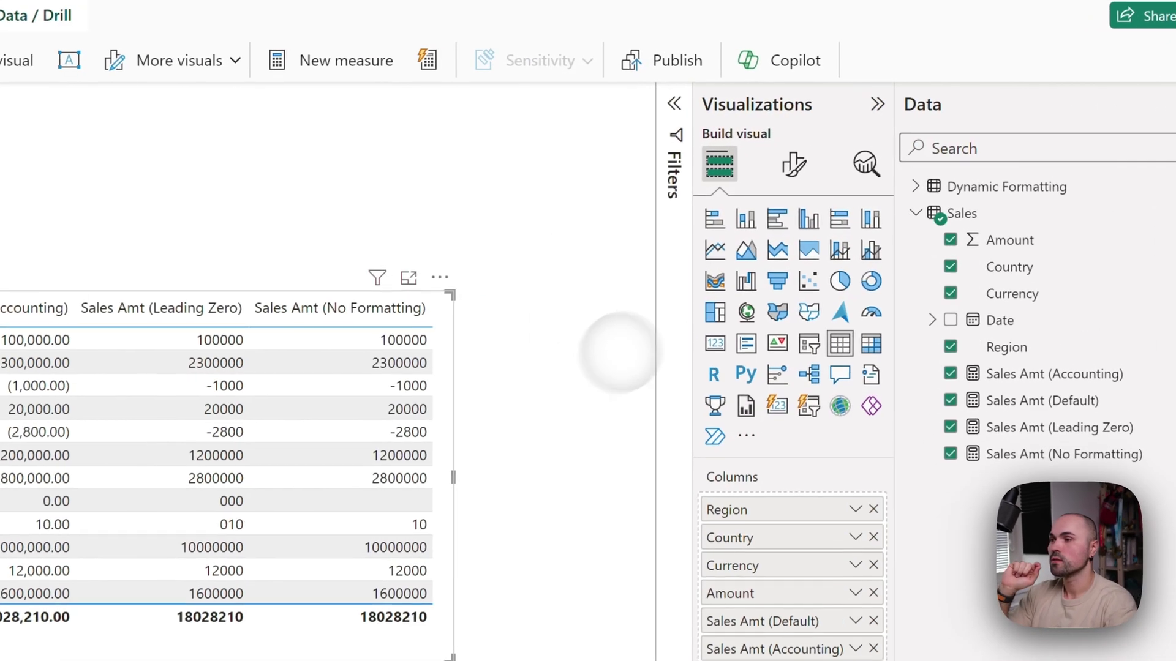
click(800, 162)
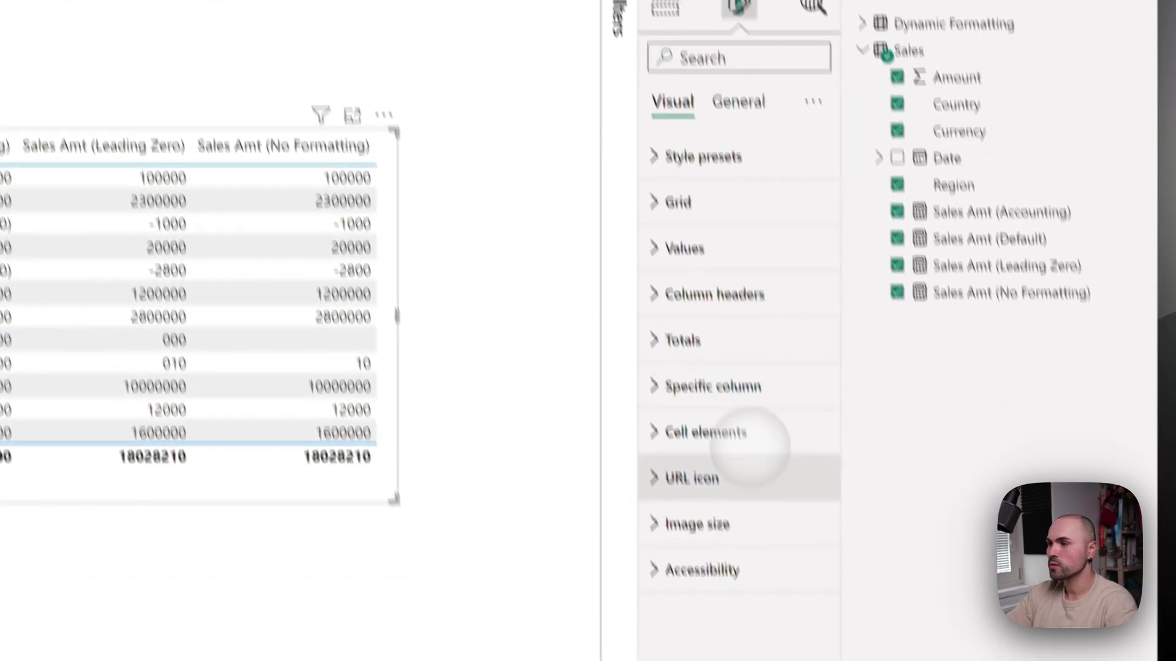
click(735, 382)
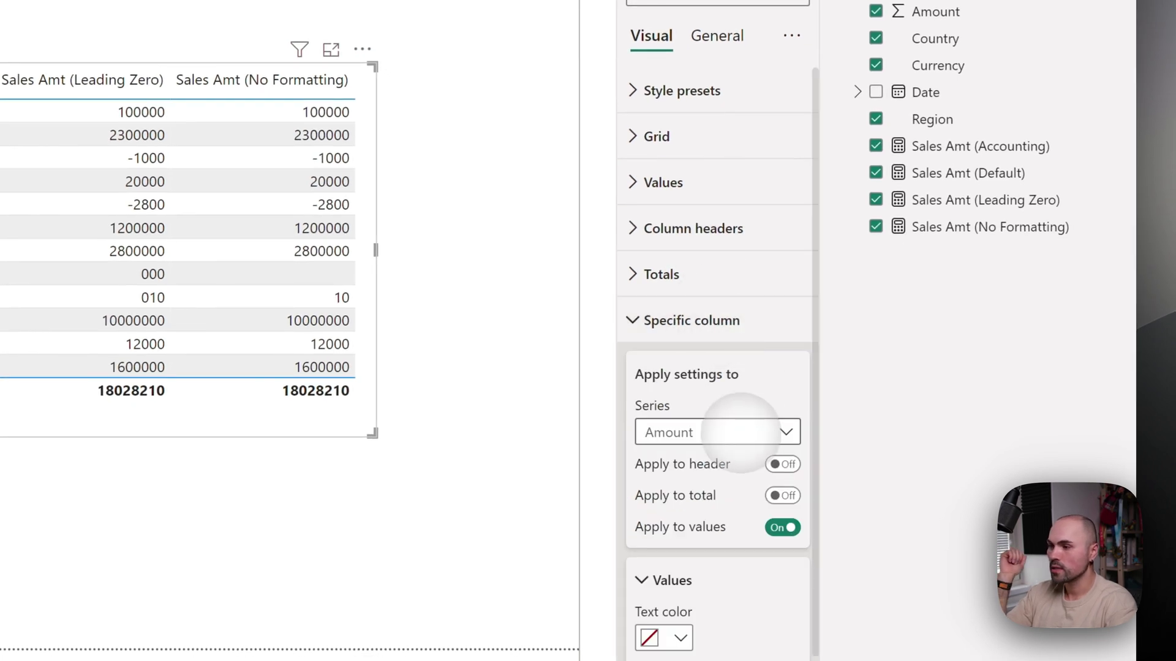
scroll(741, 432, down, 5)
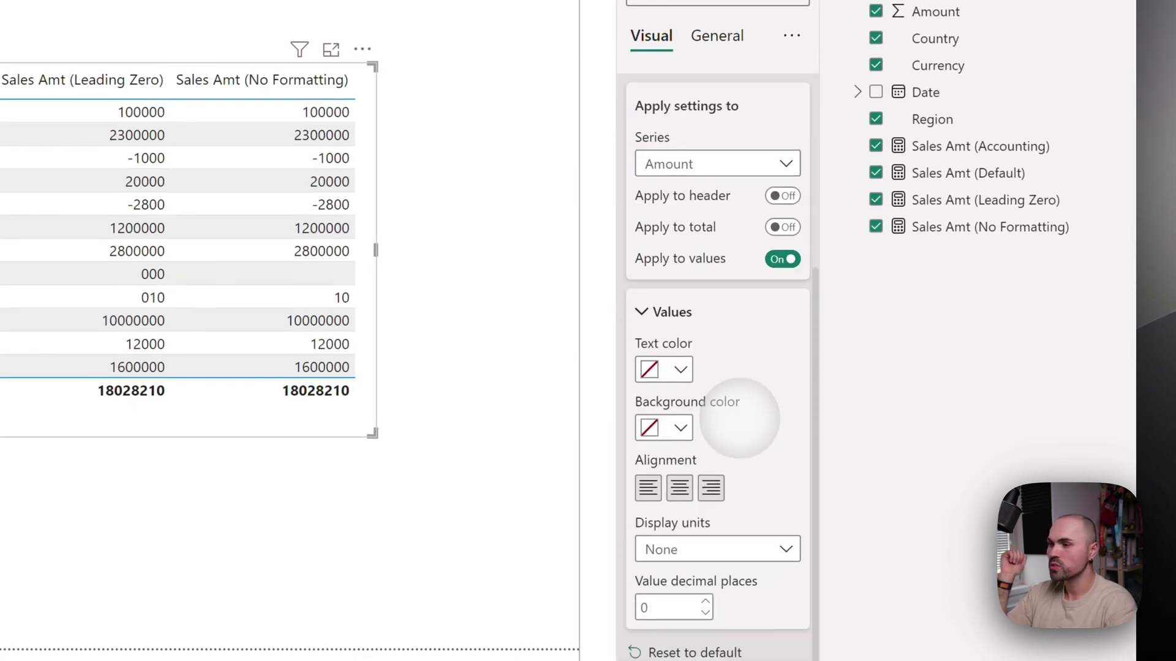
click(722, 162)
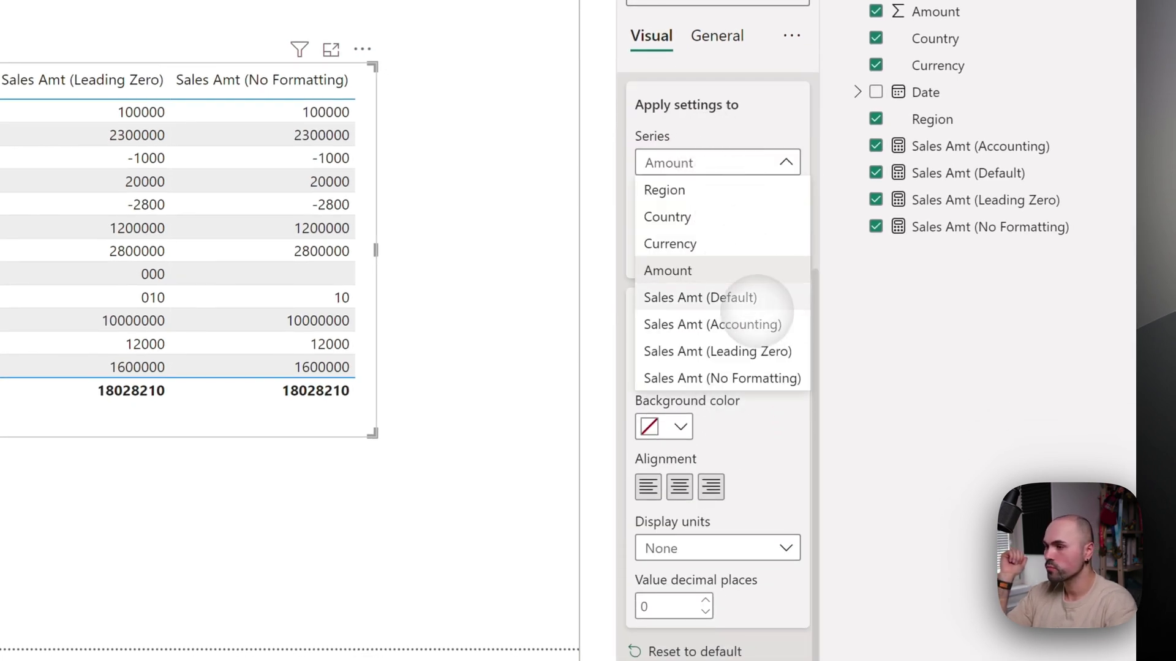
click(754, 298)
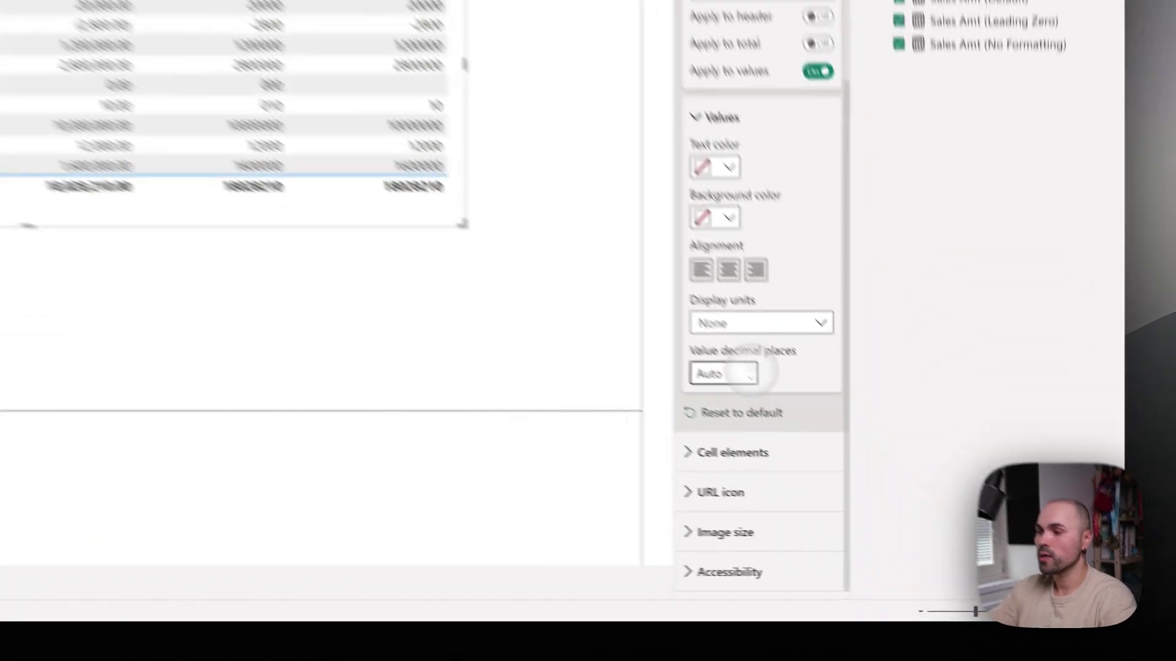
- Try 1 and 2 decimal places on Sales Amt (Default), reset to 0, and list display units
click(877, 475)
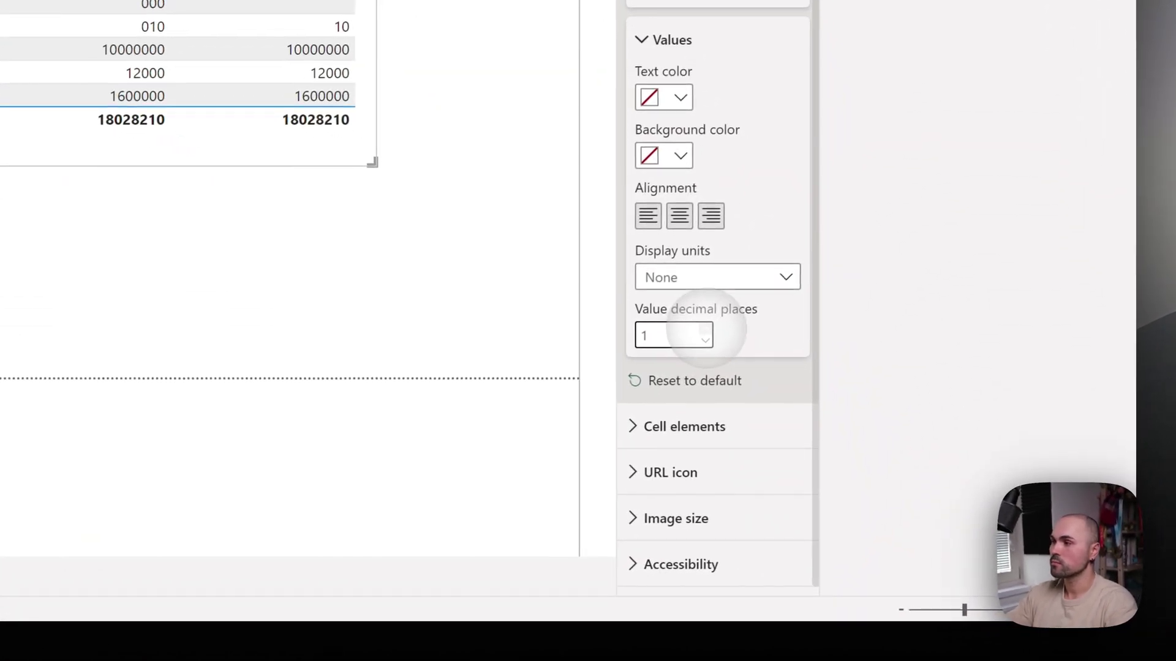
click(705, 330)
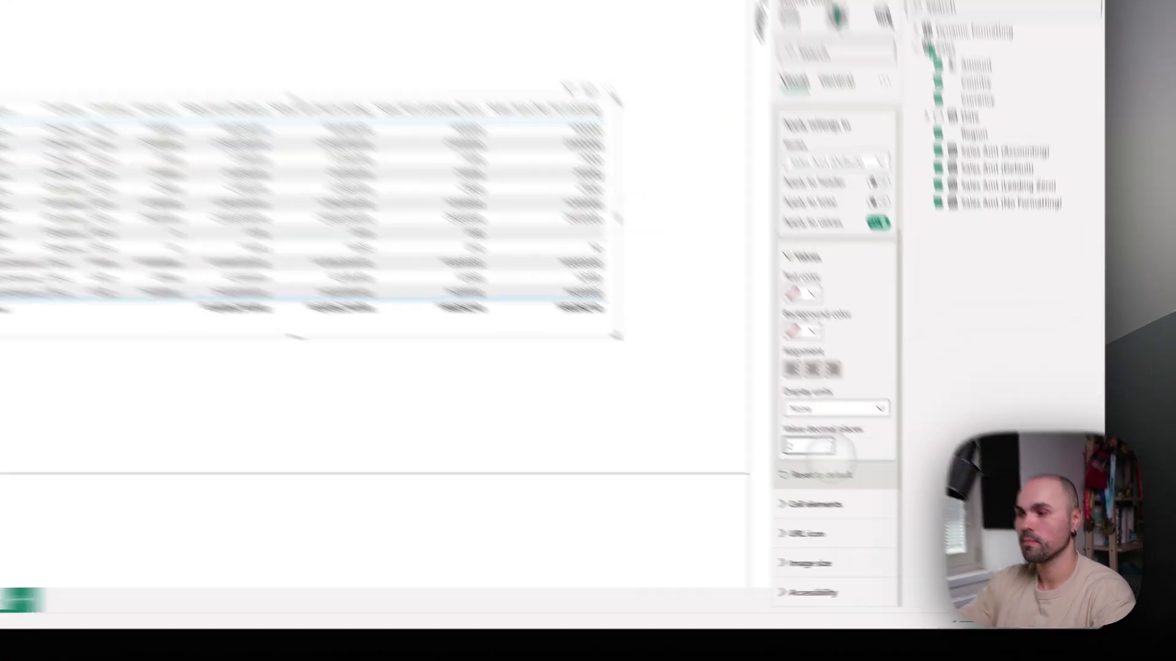
click(877, 481)
click(877, 481)
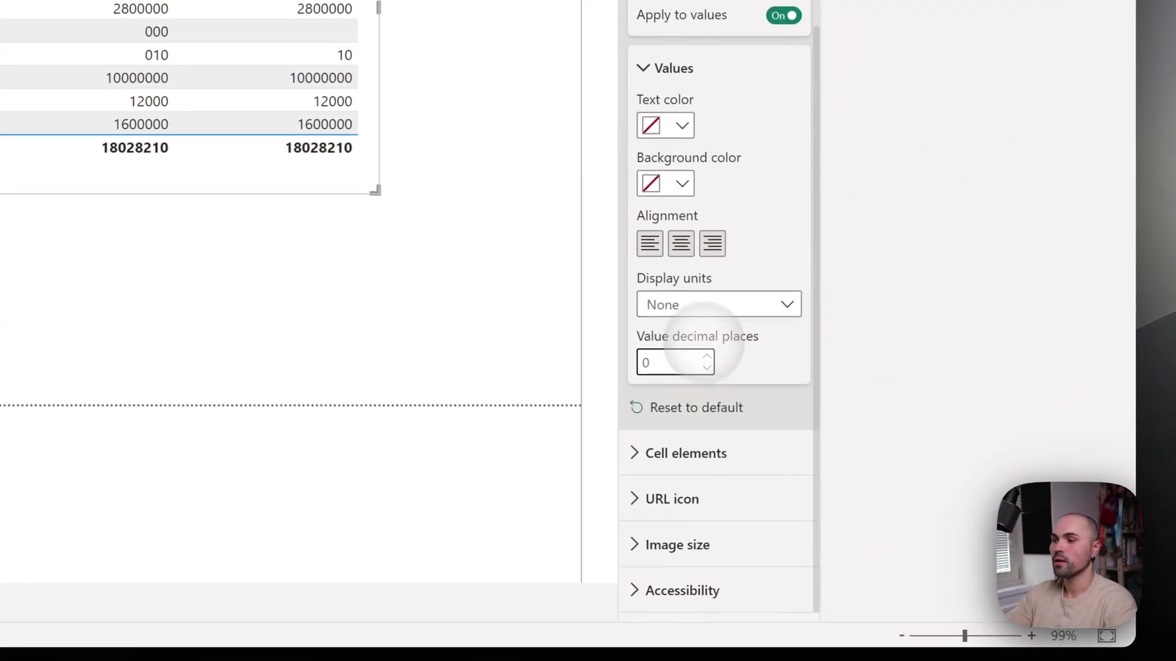
click(691, 299)
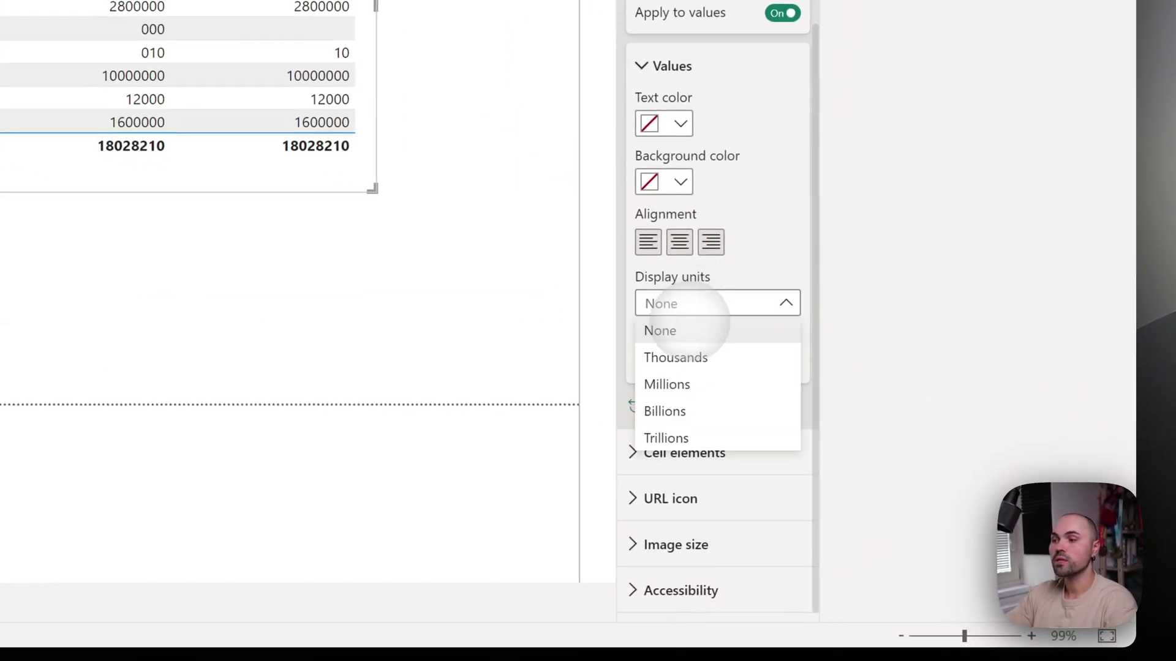